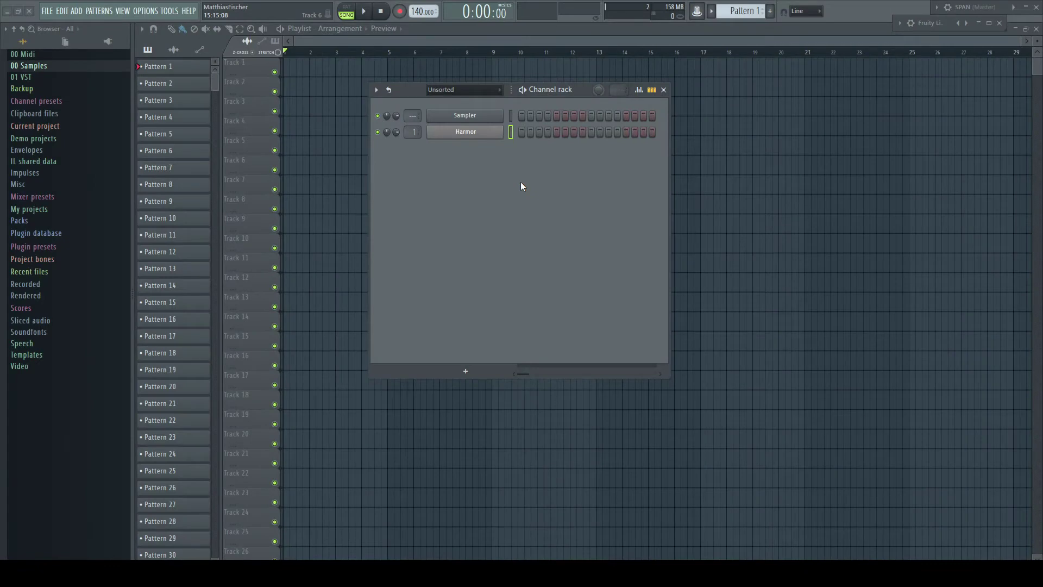
- Create a DirectWave instrument from Harmor named Bass01 in D:\Samples\00 Test Samples
right_click(466, 132)
click(663, 260)
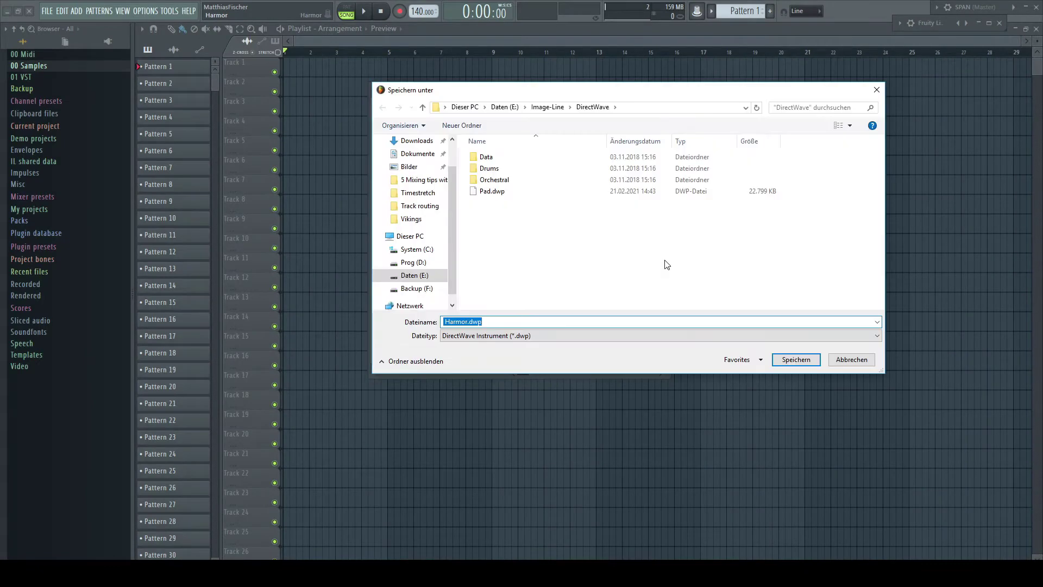
double_click(465, 321)
text(Bass01)
click(414, 262)
double_click(489, 191)
double_click(505, 159)
- Save Bass01.dwp and render Harmor C4–B4, 3 keys per zone, root offset 0, as separate files
click(795, 359)
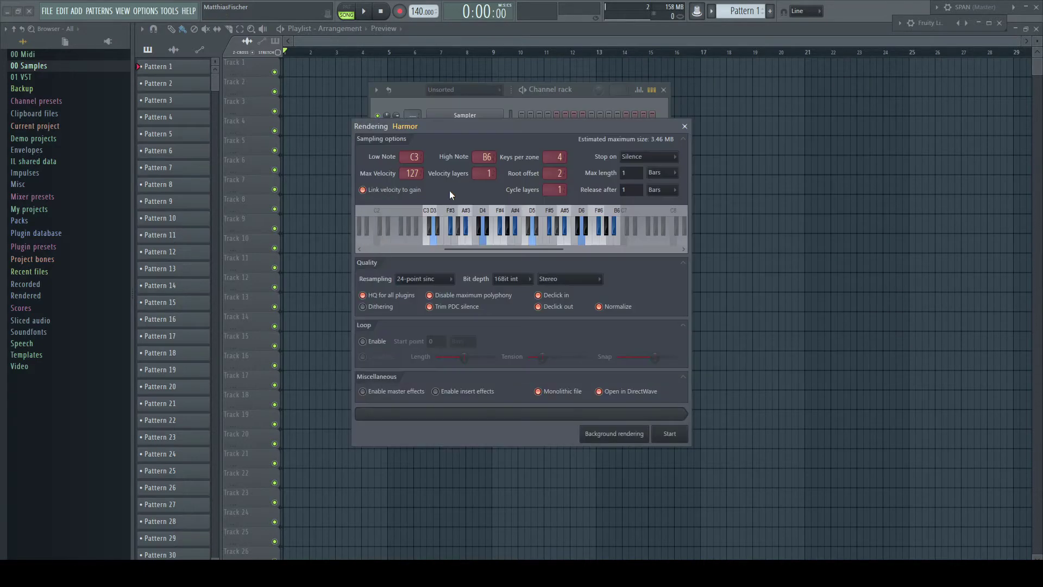
scroll(414, 156, up, 12)
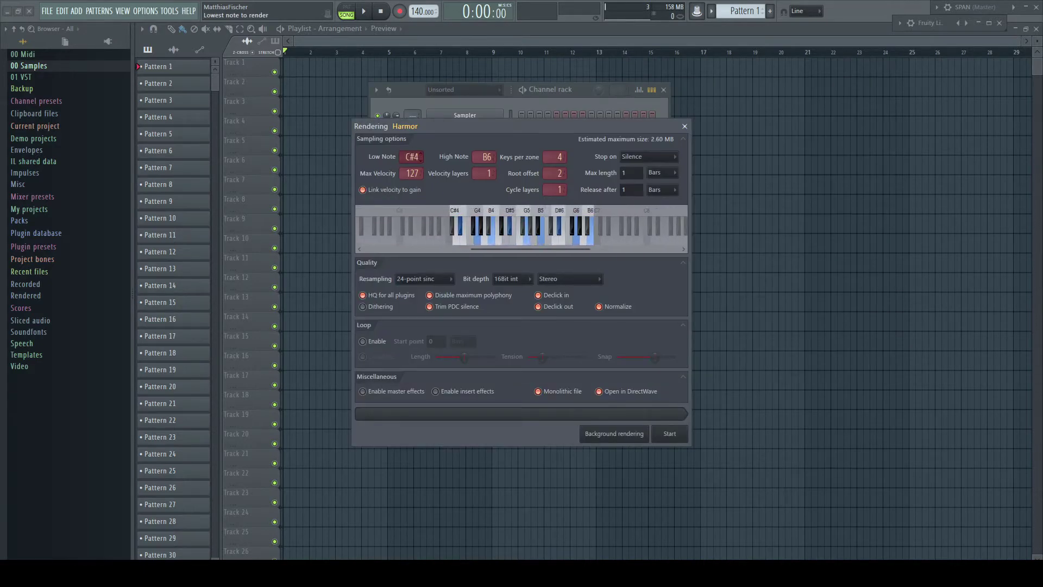
scroll(488, 157, down, 19)
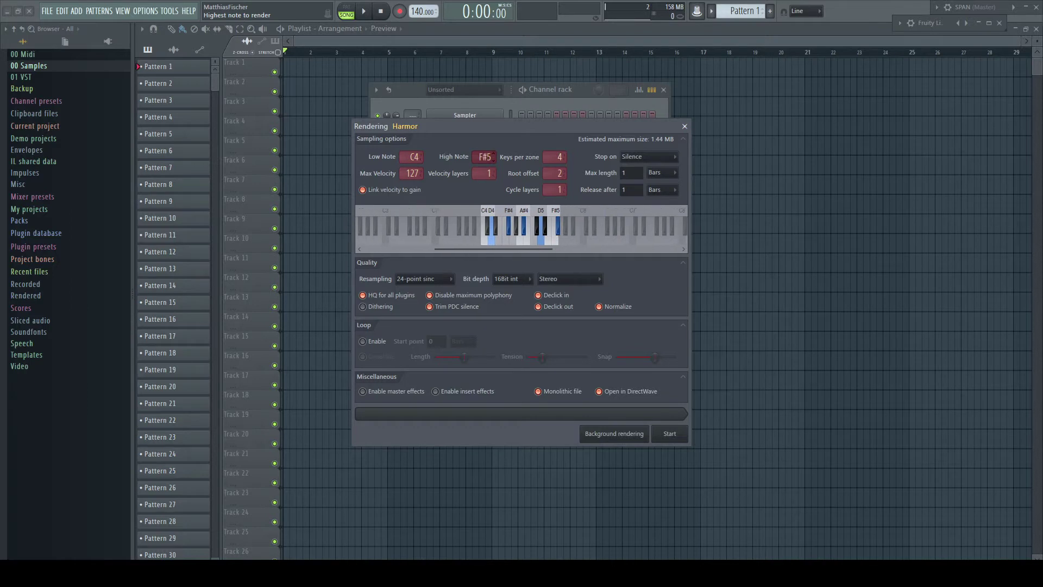
scroll(489, 157, down, 5)
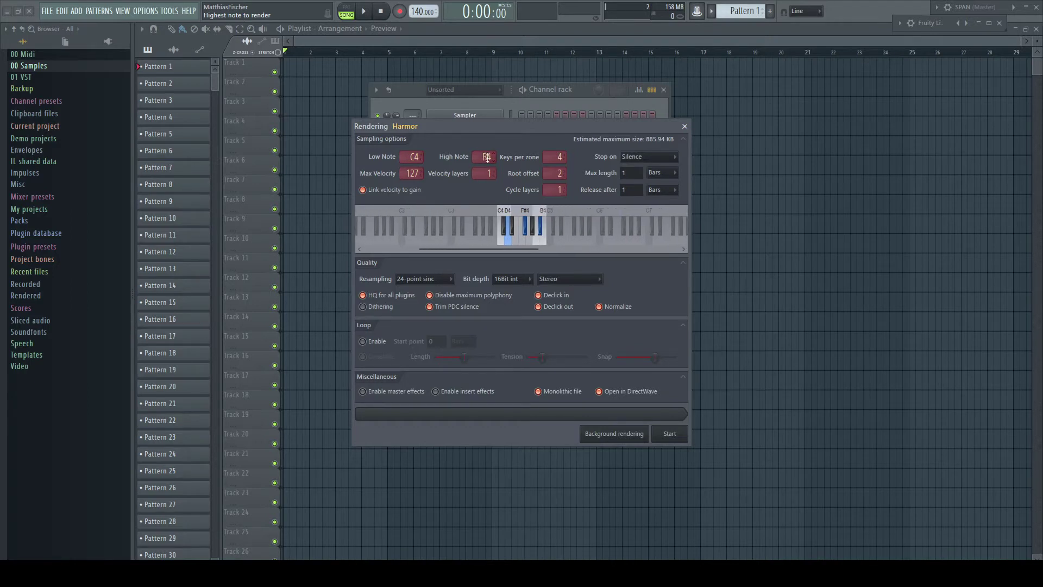
scroll(555, 157, down, 1)
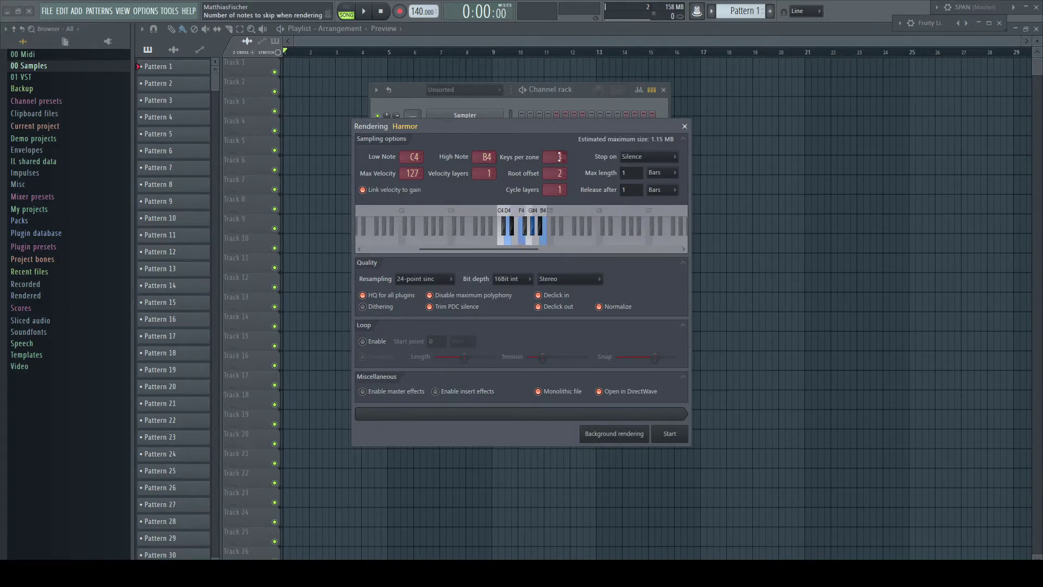
scroll(560, 181, down, 2)
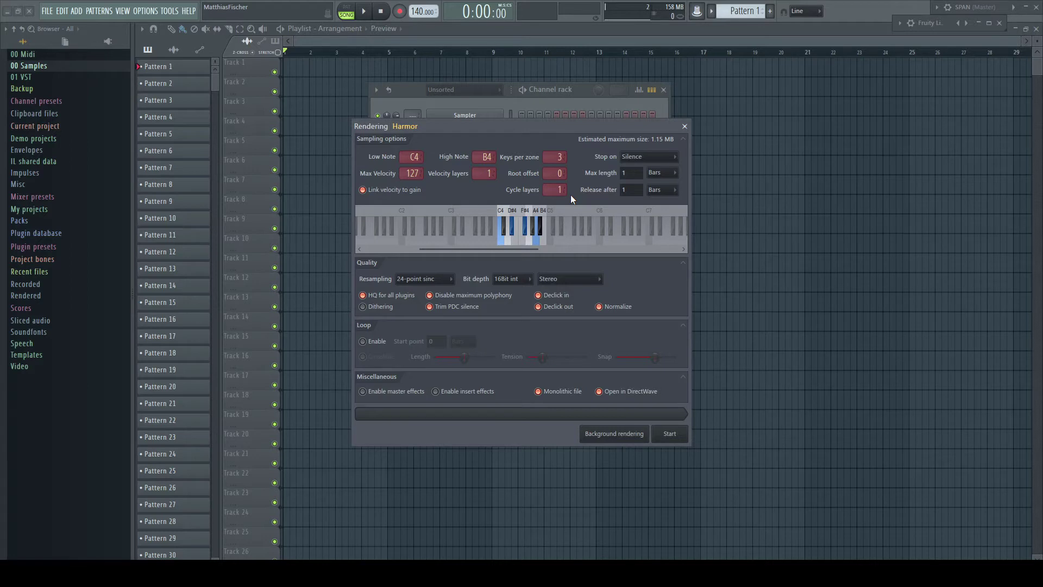
click(567, 394)
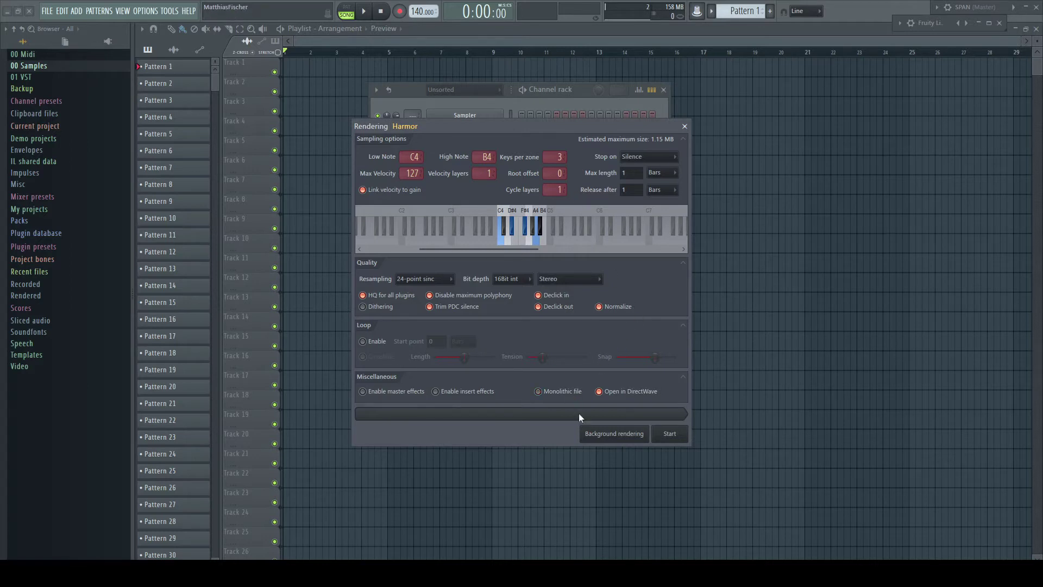
click(677, 435)
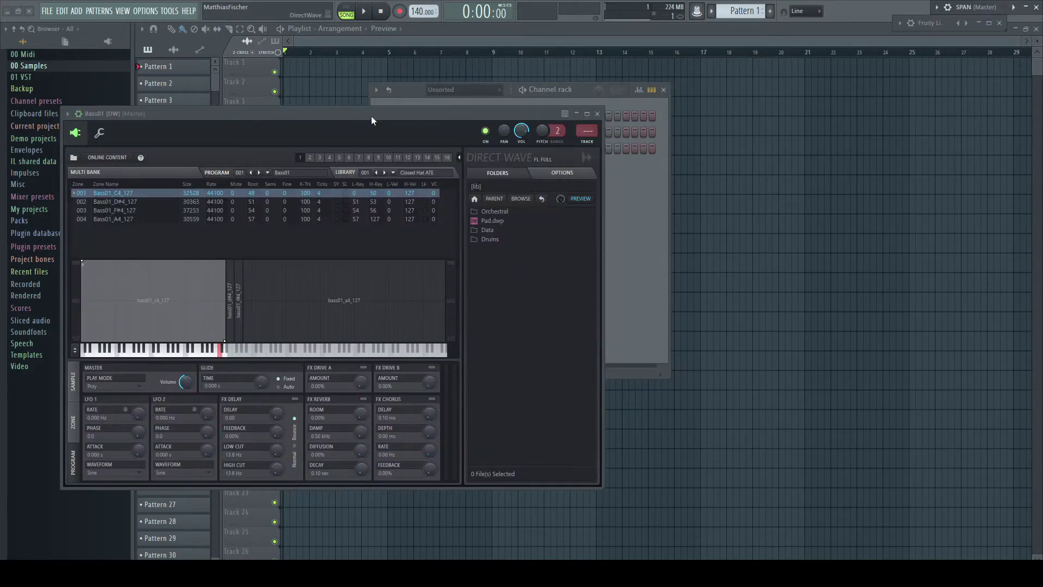
- Move DirectWave aside and expand 00 Samples > 00 Test Samples > Bass01 in the browser
drag(371, 116, 631, 127)
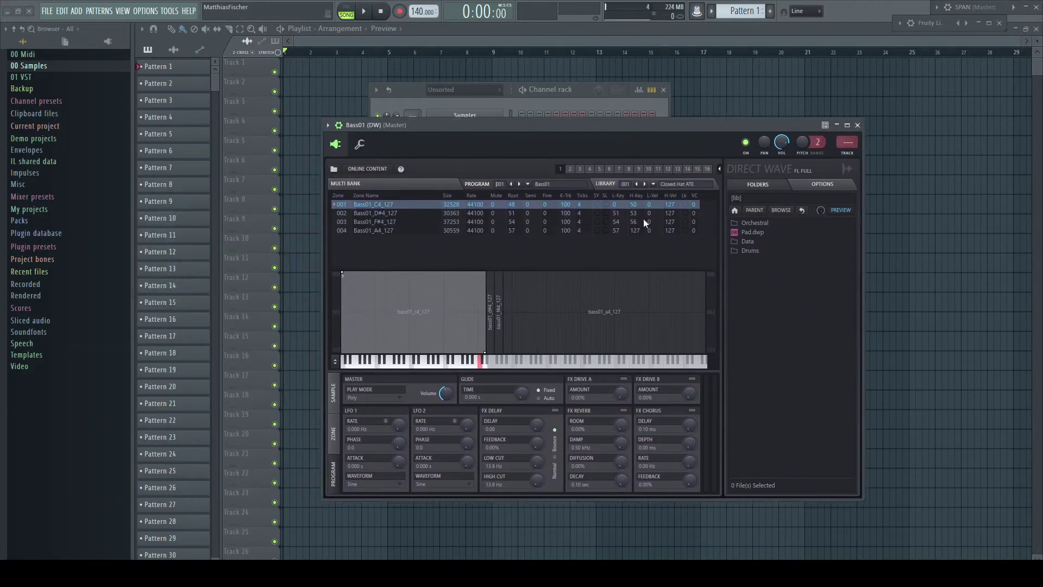
click(51, 67)
click(57, 79)
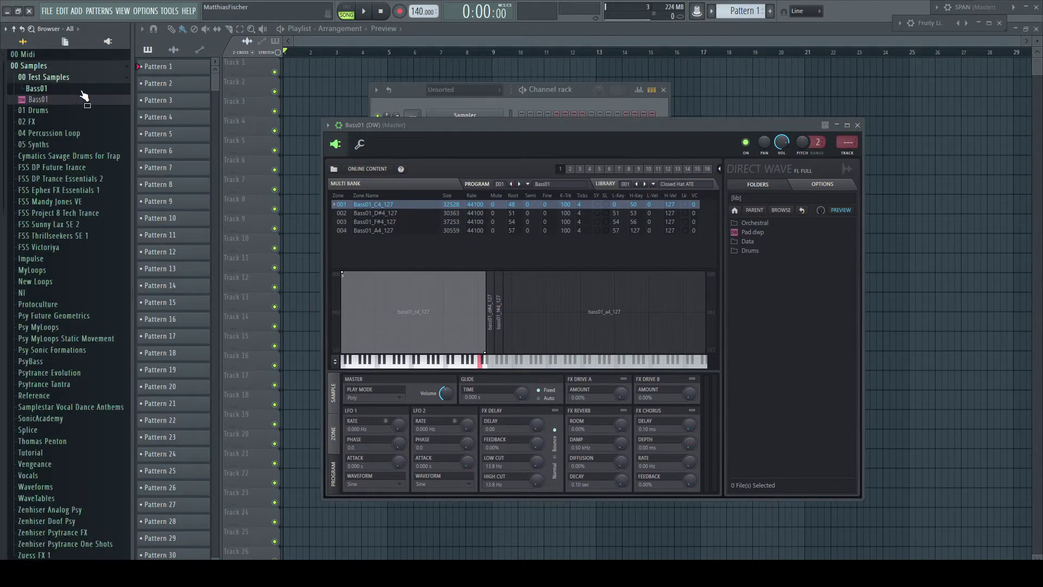
click(57, 90)
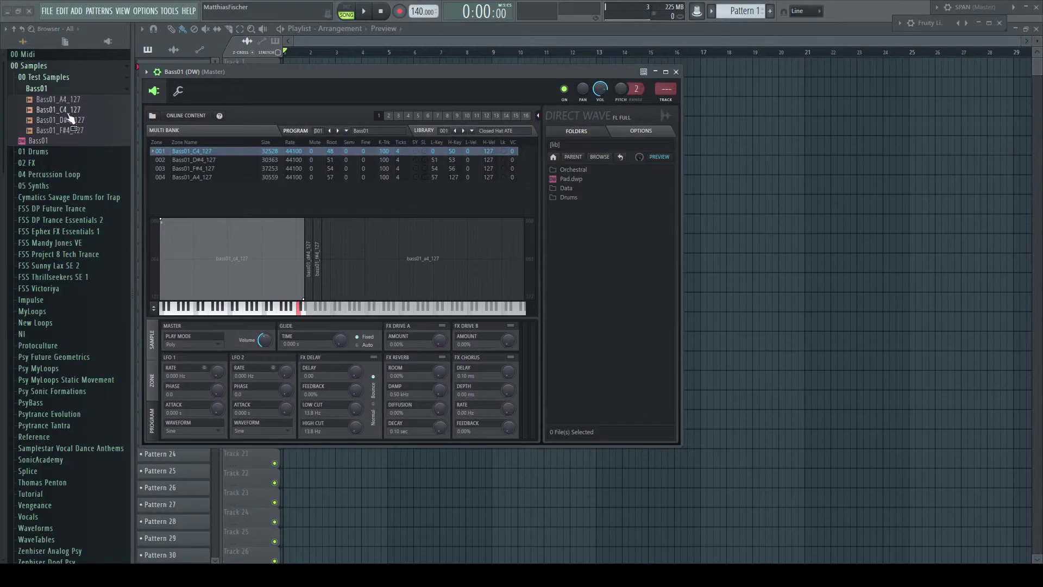
- Inspect the sample properties of Bass01_C4_127 and Bass01_D#4_127 in Edison
right_click(66, 108)
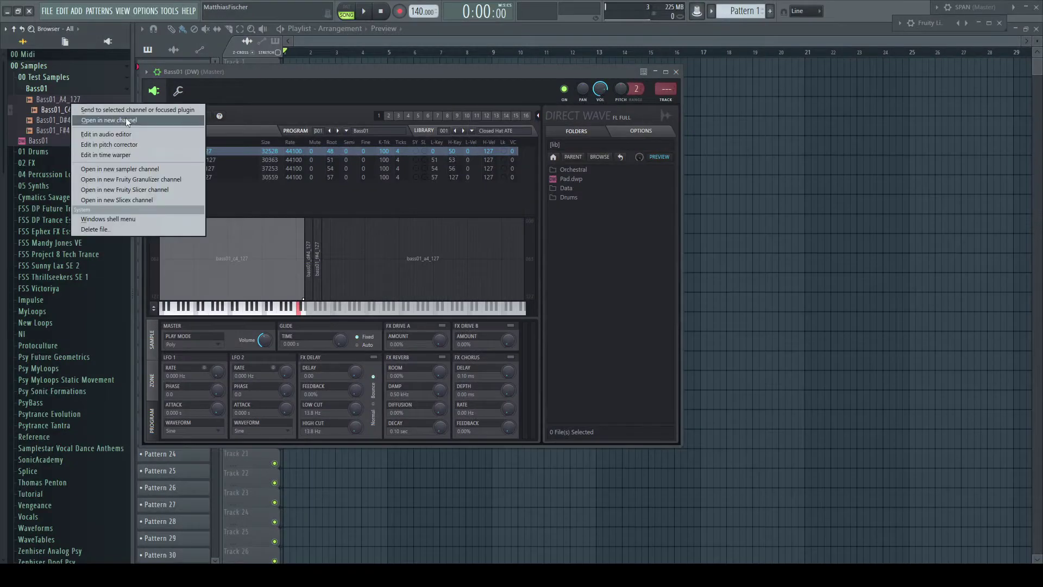
click(128, 134)
drag(272, 124, 630, 137)
click(553, 205)
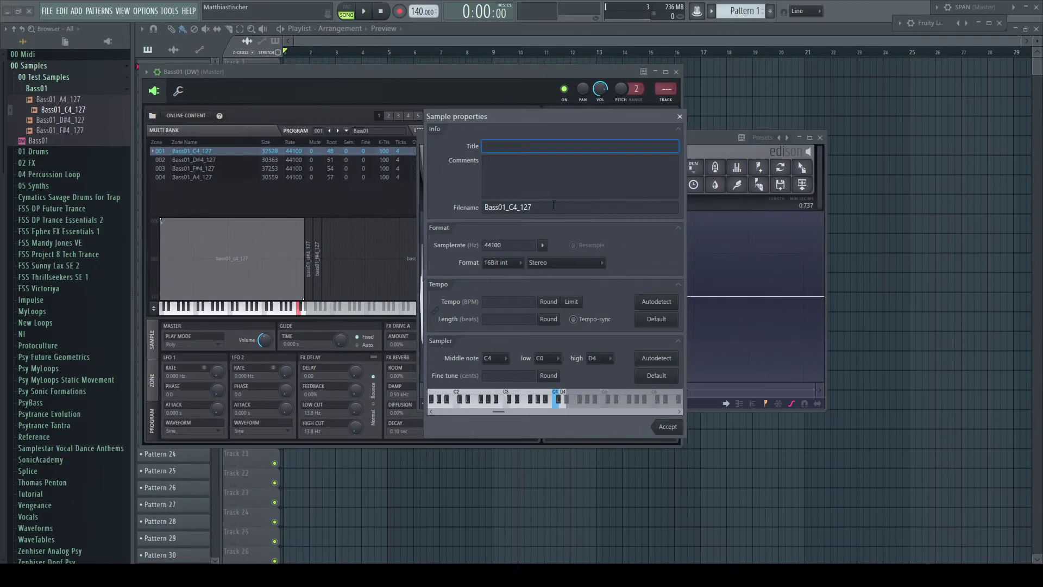
key(Escape)
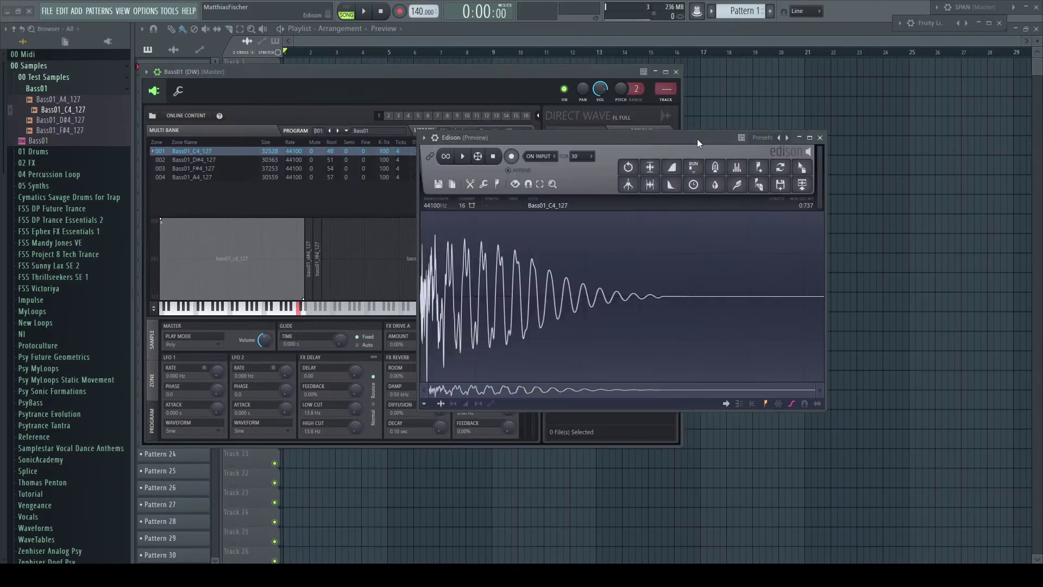
click(65, 120)
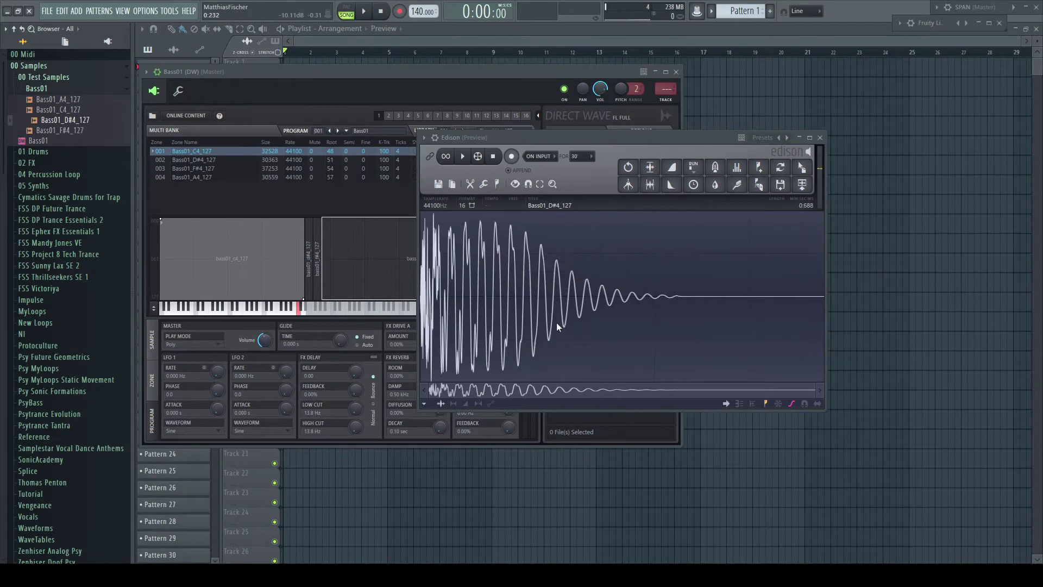
click(533, 204)
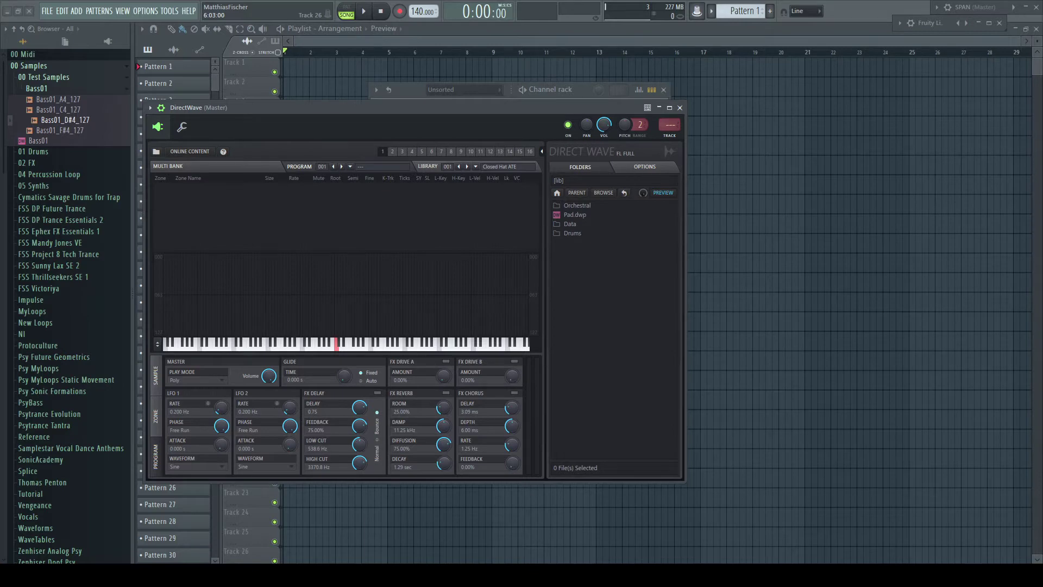
- Drag all twelve Origin Bass .wav files from Explorer into DirectWave's zone list
click(421, 529)
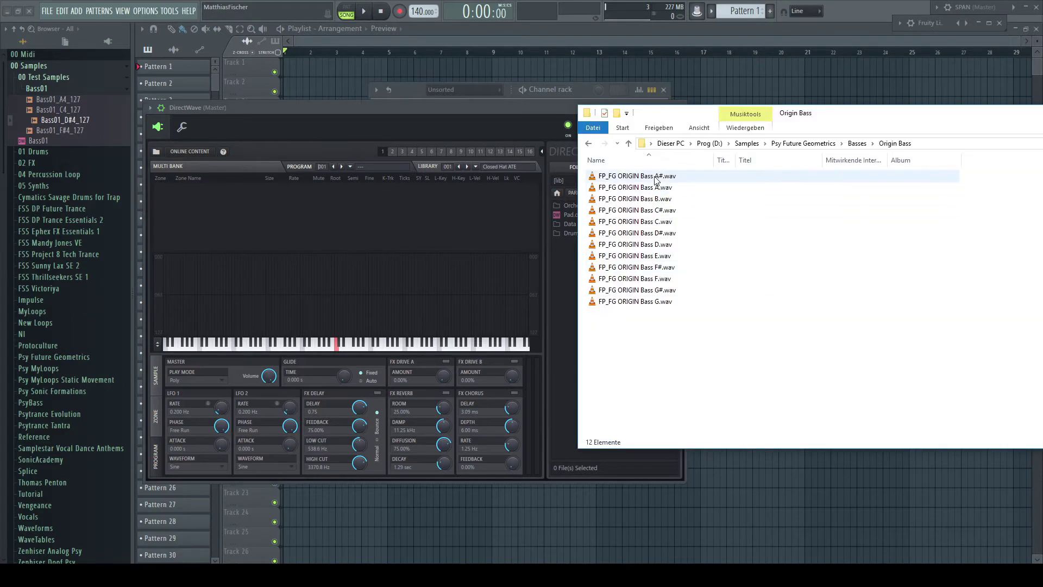
click(633, 176)
shift+click(642, 302)
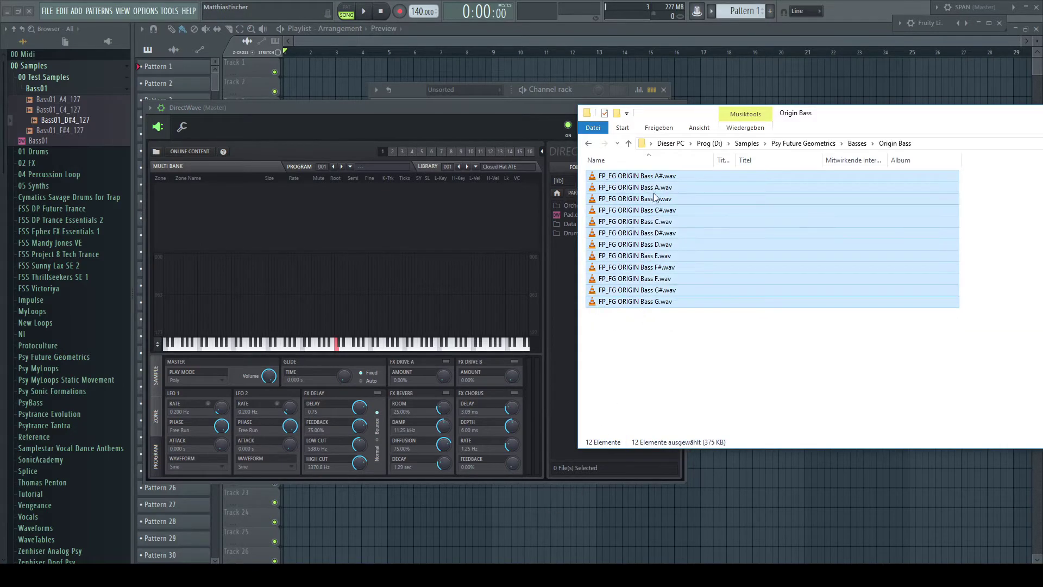
drag(654, 182, 292, 211)
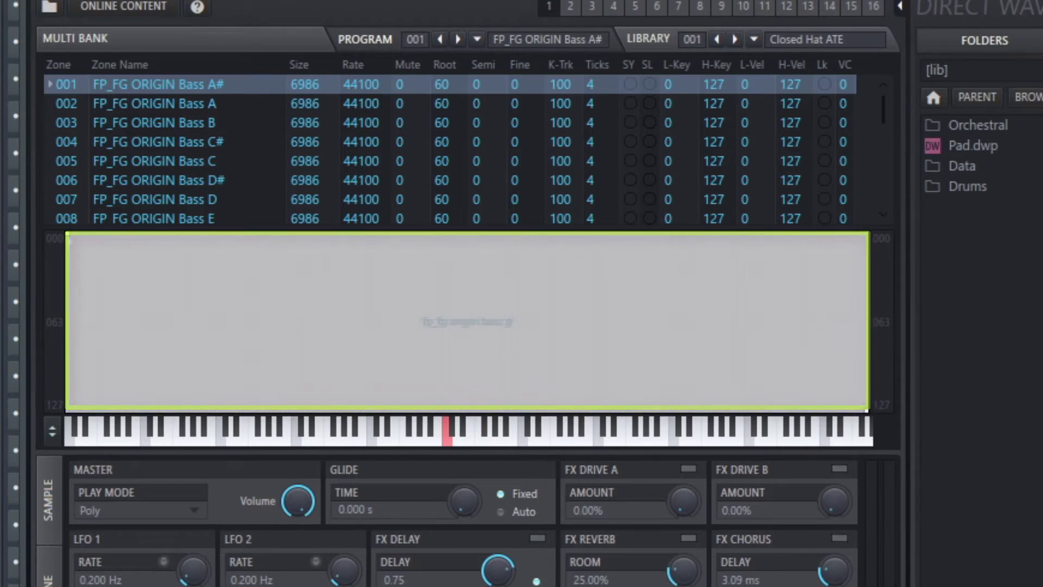
- Try auto-mapping the loaded zones, then delete all zones from DirectWave
right_click(229, 81)
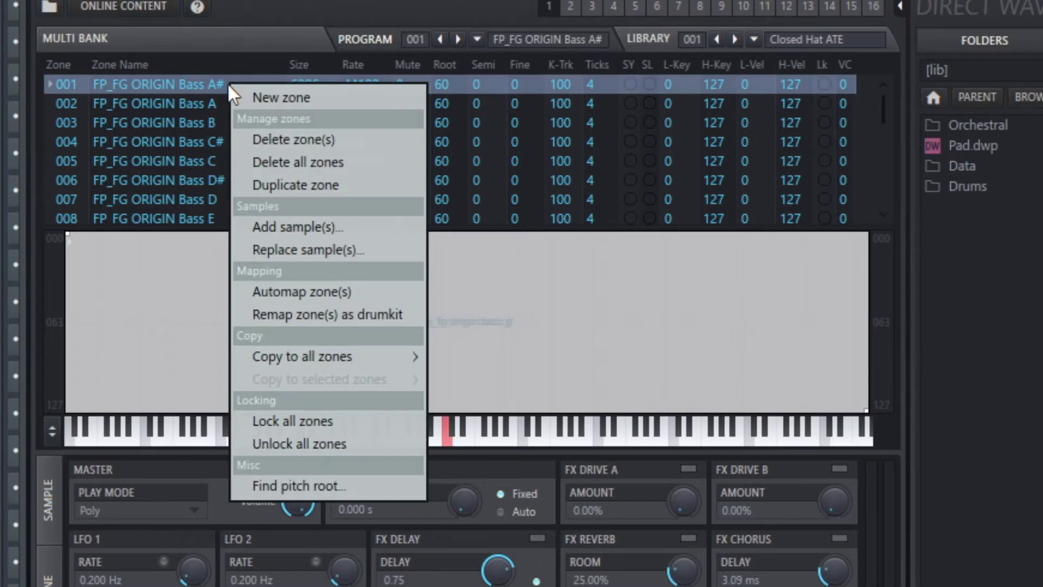
click(321, 291)
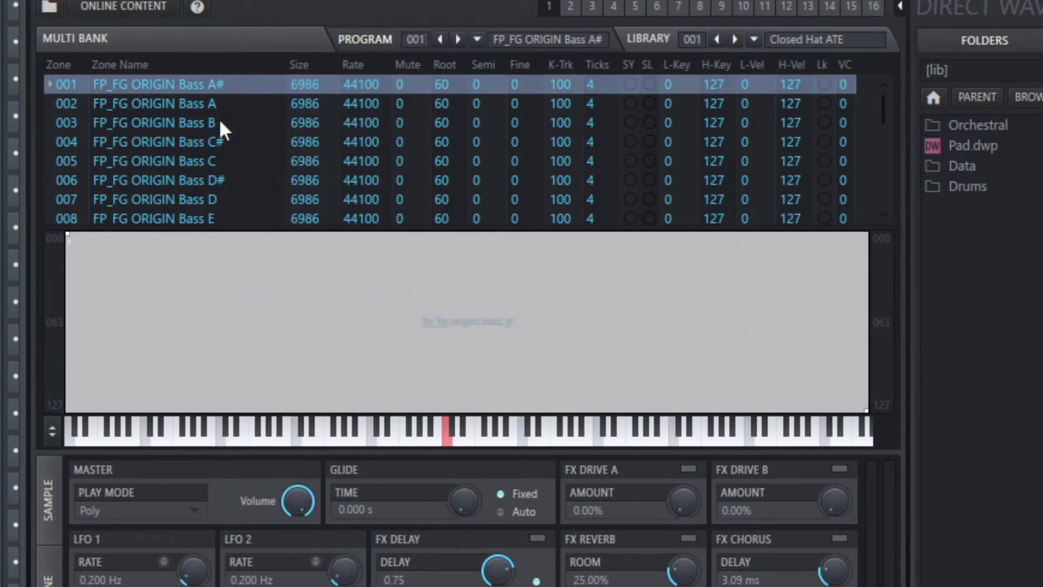
right_click(209, 90)
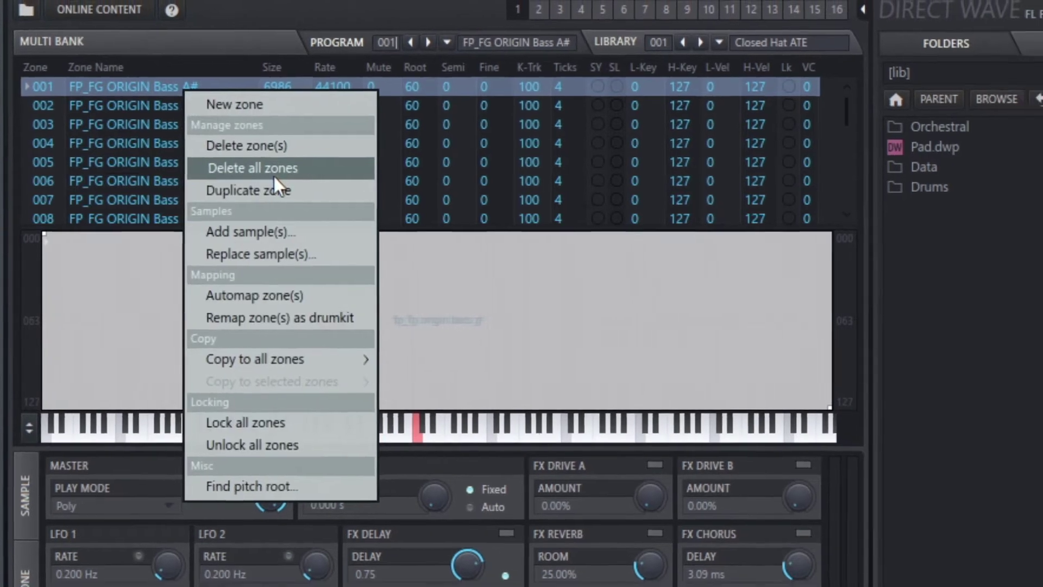
click(274, 176)
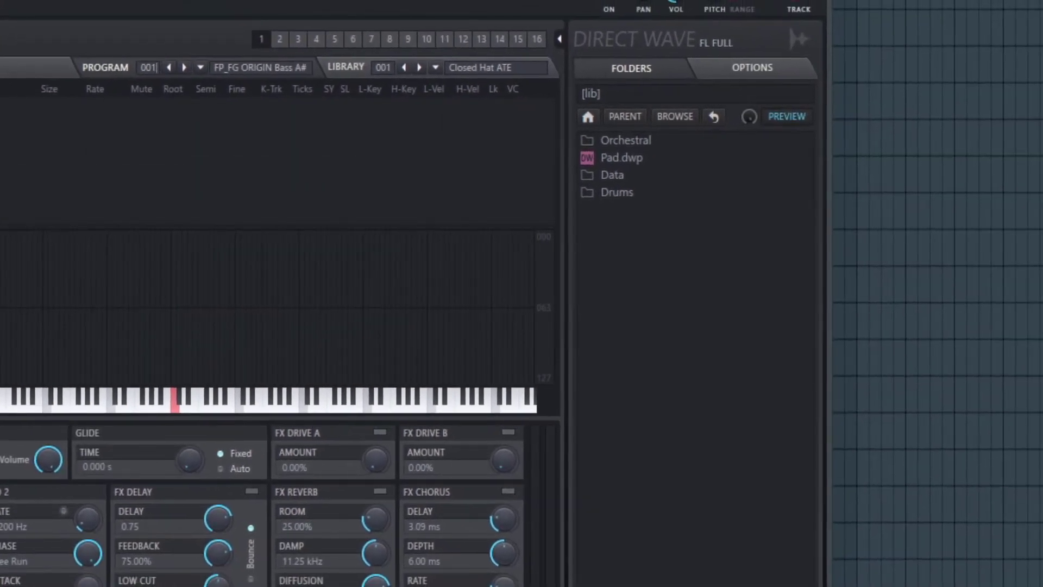
- Rename the samples to Bass_<note>.wav and drag all twelve back into DirectWave
key(alt+Tab)
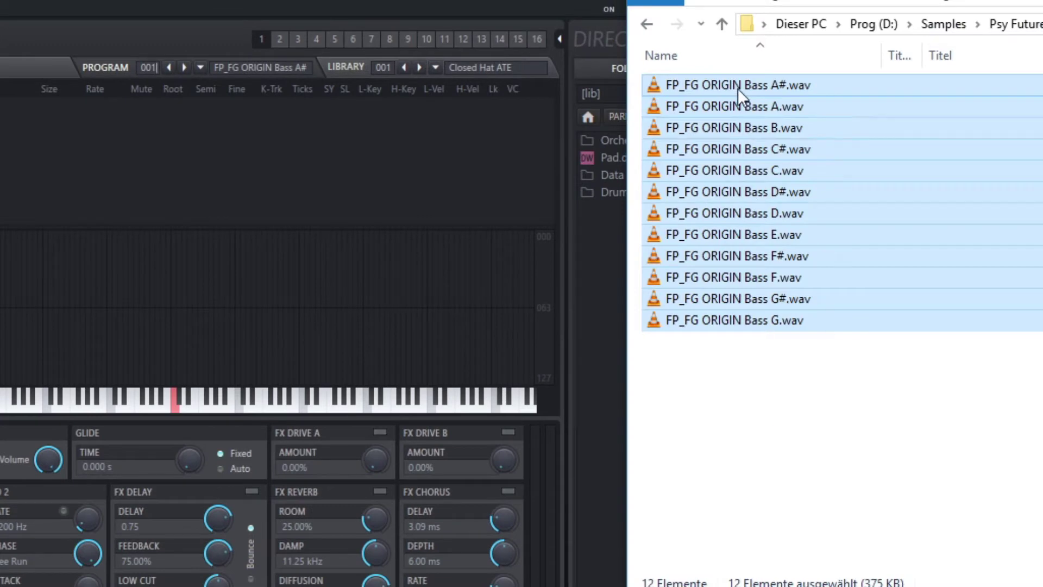
click(738, 86)
click(737, 86)
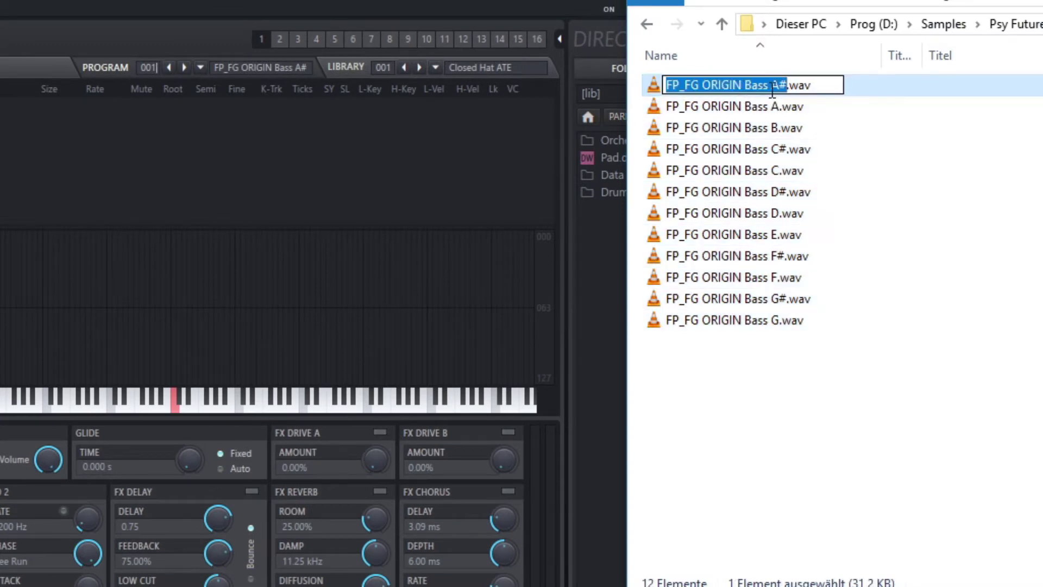
click(768, 85)
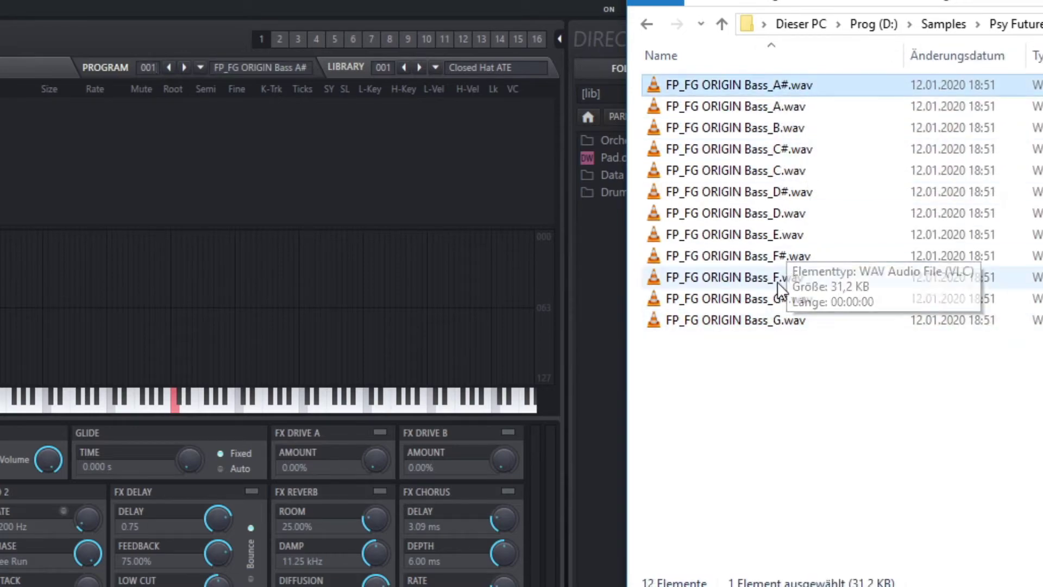
shift+click(774, 320)
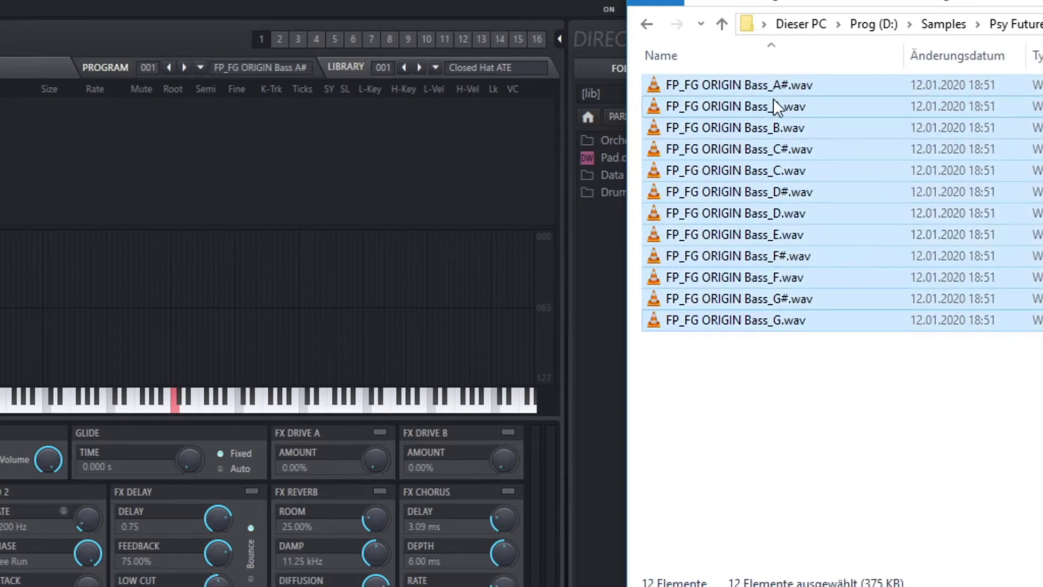
drag(775, 83, 130, 145)
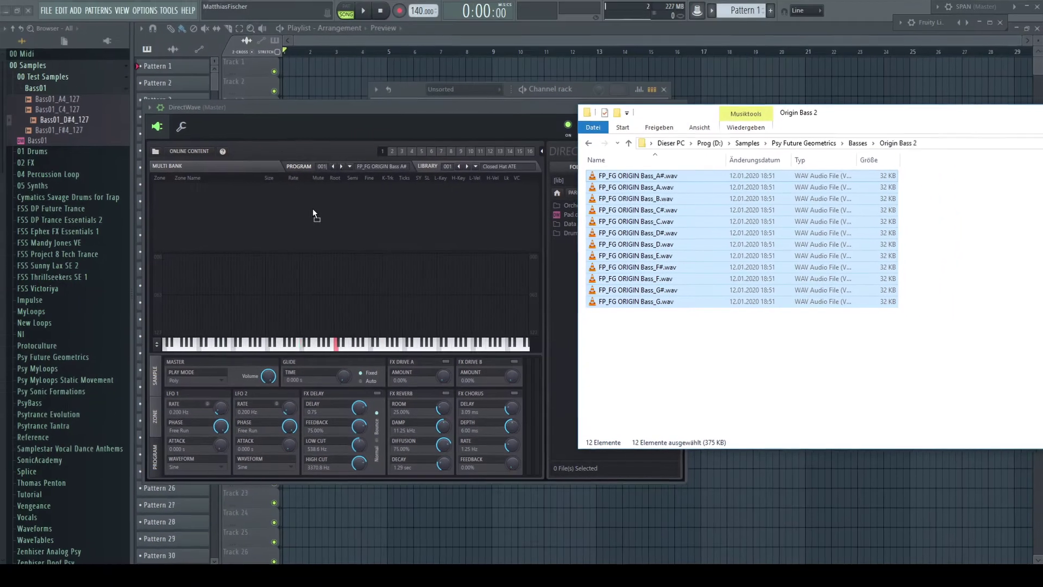
drag(313, 211, 303, 207)
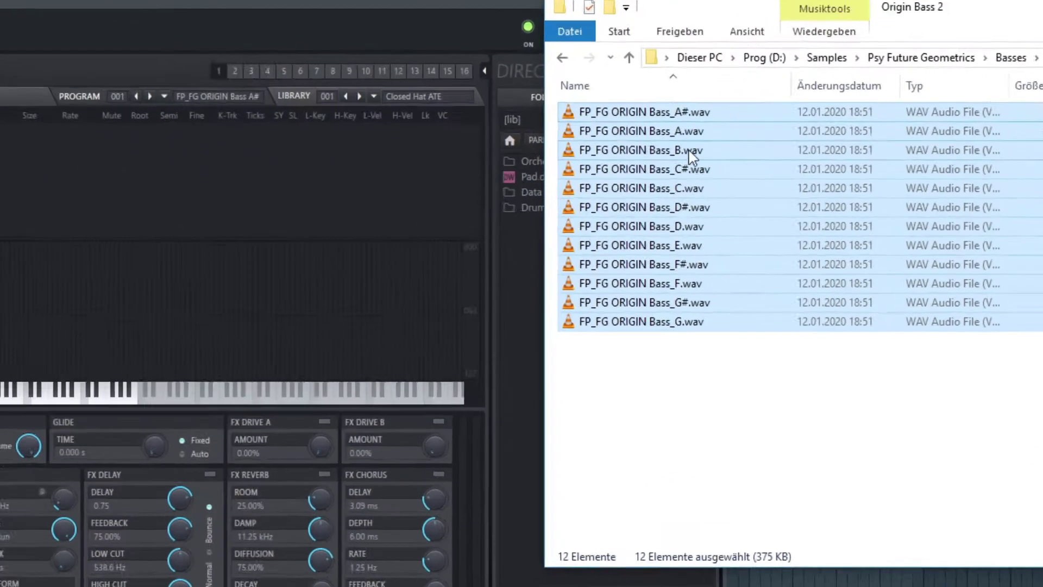
- Rename Bass_A#.wav to Bass_A#4.wav in Explorer
click(660, 176)
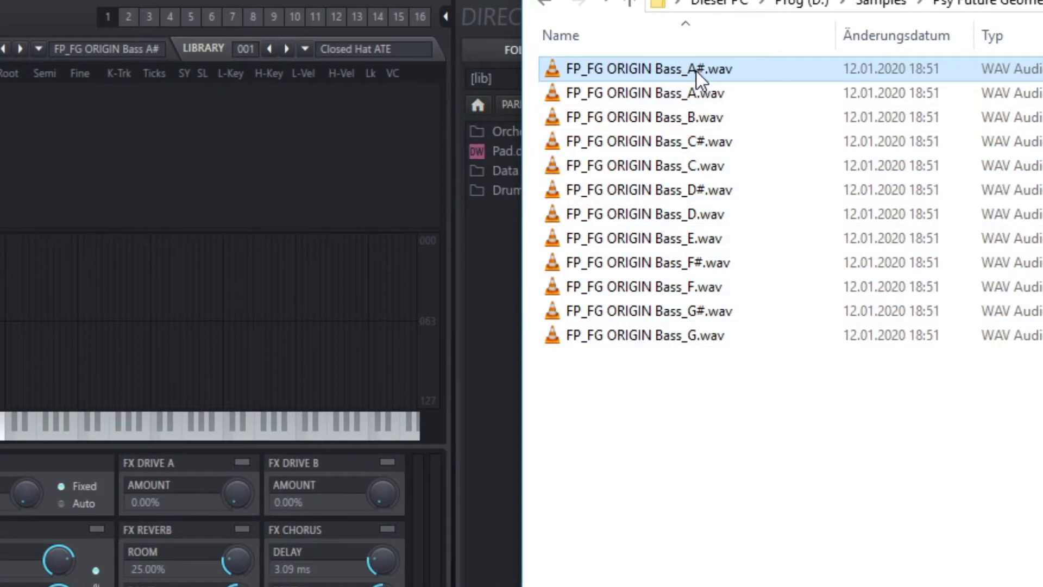
click(696, 72)
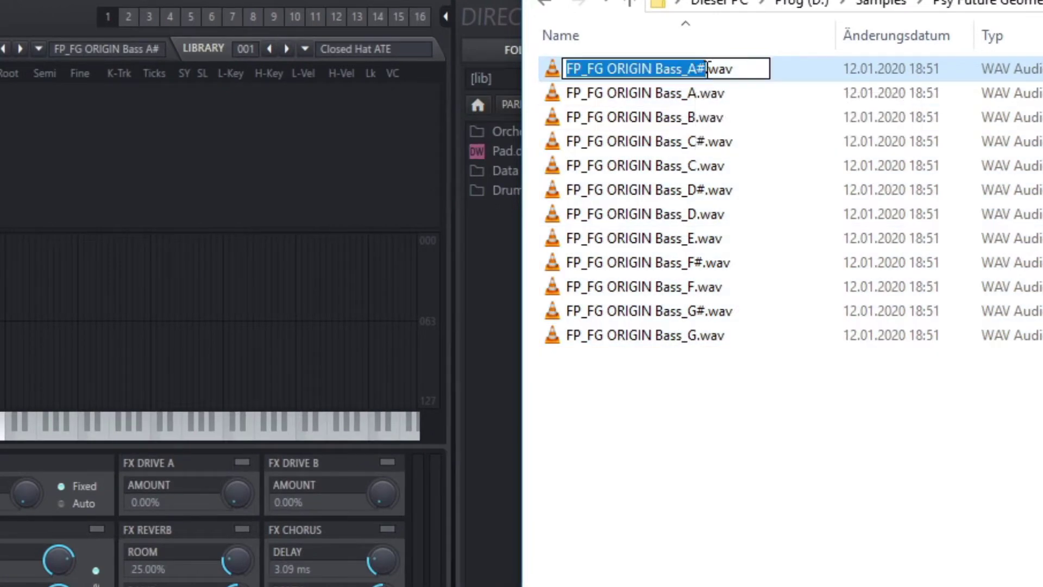
text(4)
key(Return)
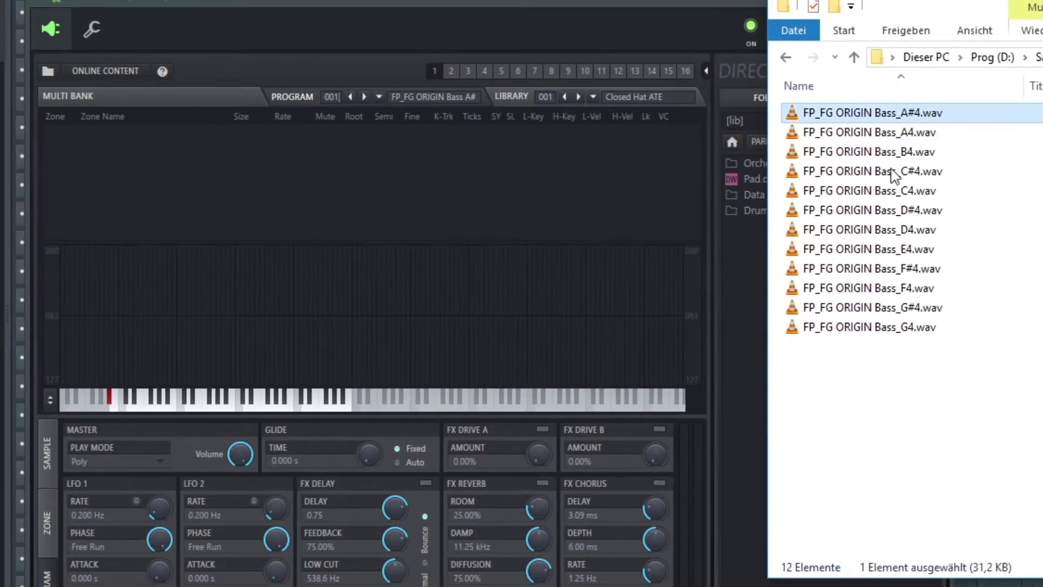
- Drag all twelve octave-numbered bass WAVs into DirectWave's zone list
shift+click(888, 327)
drag(894, 132, 560, 182)
drag(319, 182, 319, 182)
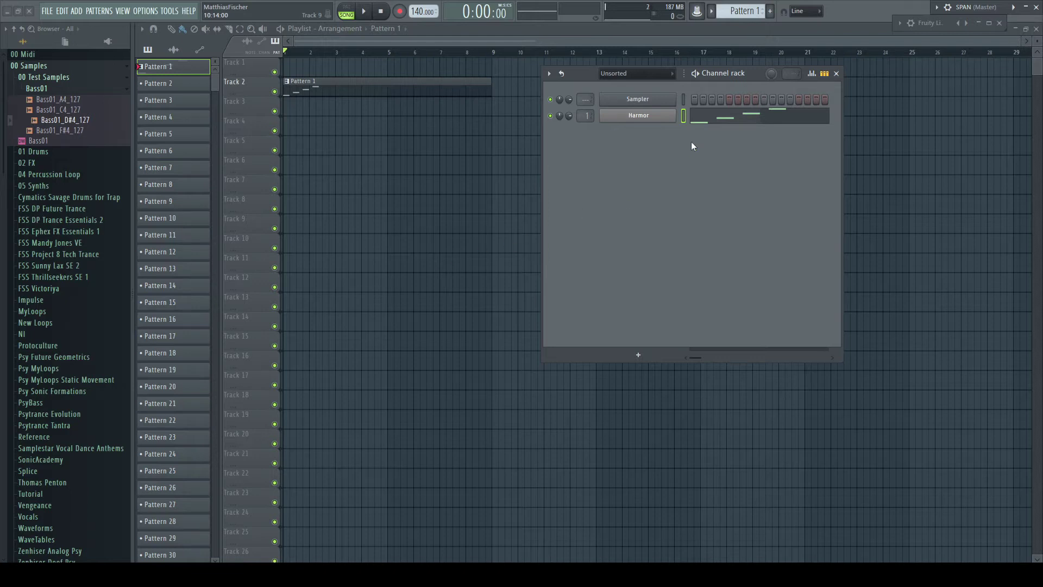
- Review Harmor's four pattern notes, then load Edison on mixer Insert 1
click(714, 120)
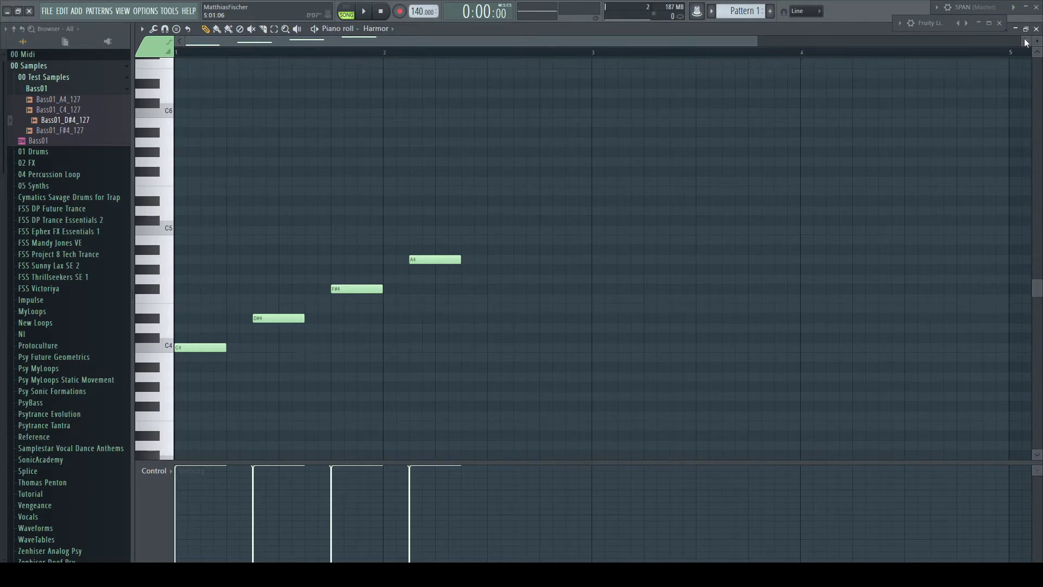
key(F7)
key(F9)
click(331, 262)
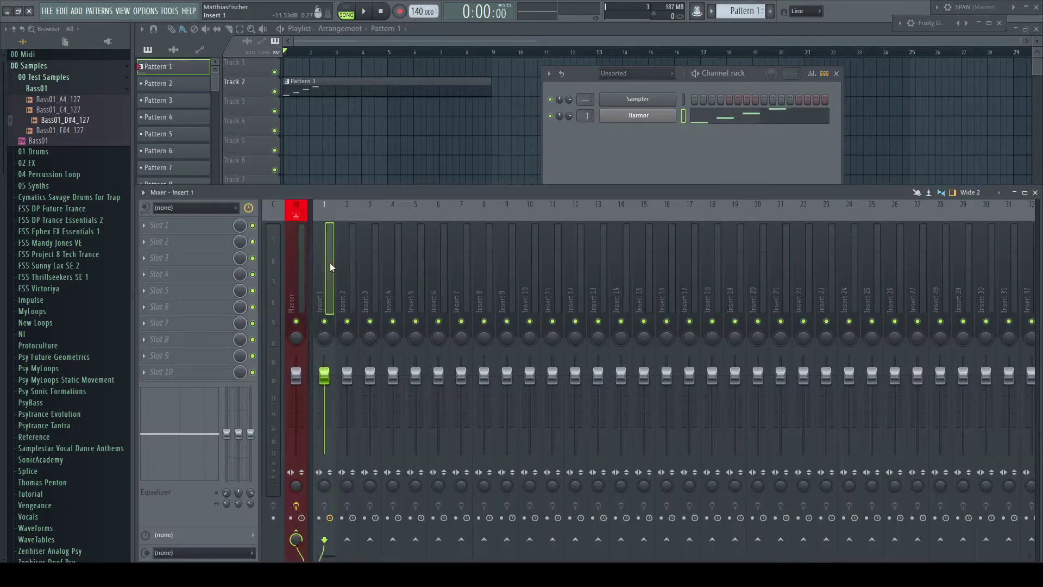
key(ctrl+e)
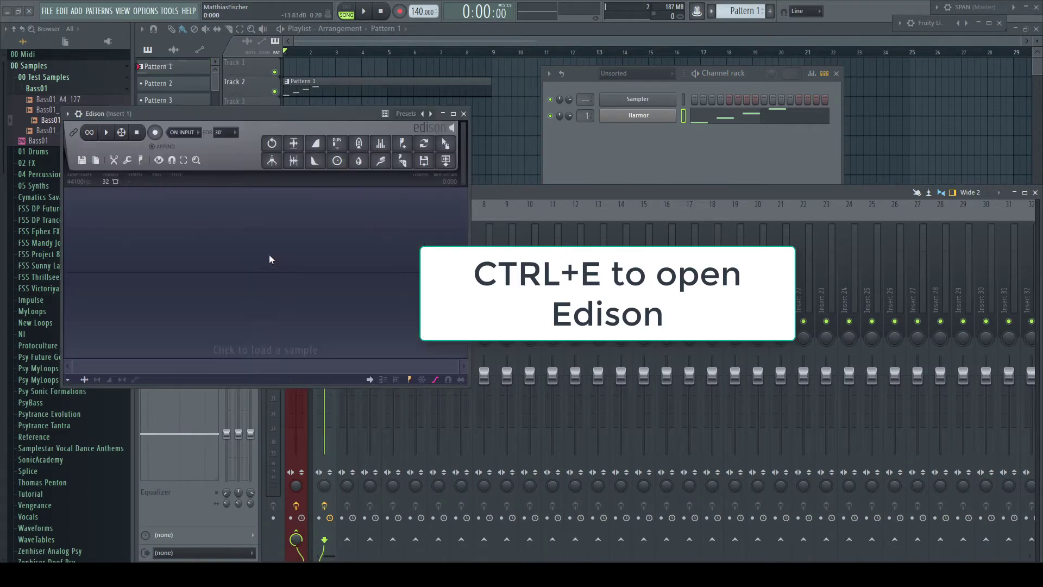
drag(276, 116, 544, 163)
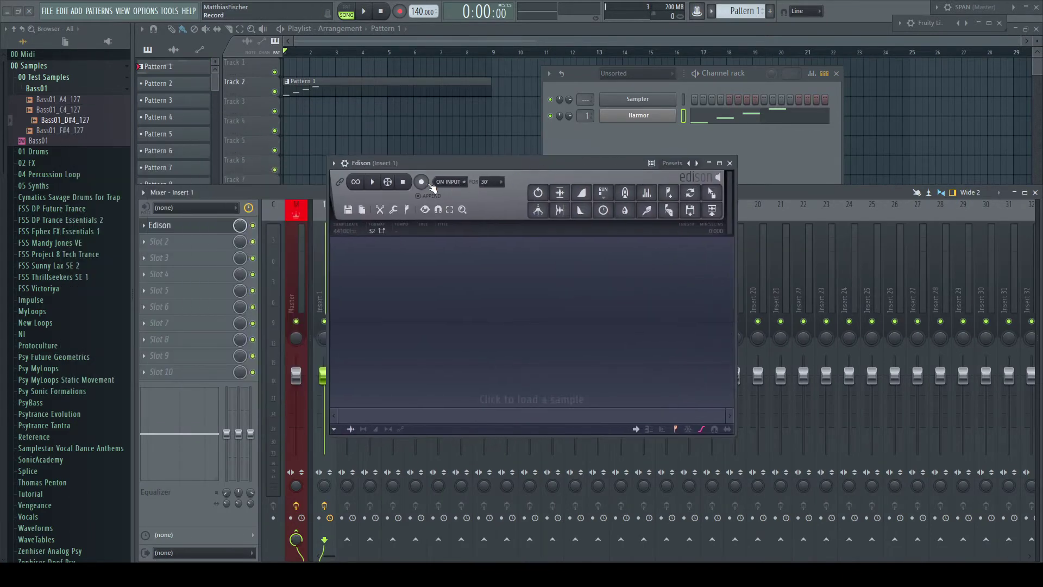
- Record the pattern into Edison with recording set to start On play
click(421, 182)
click(449, 182)
click(451, 224)
click(364, 11)
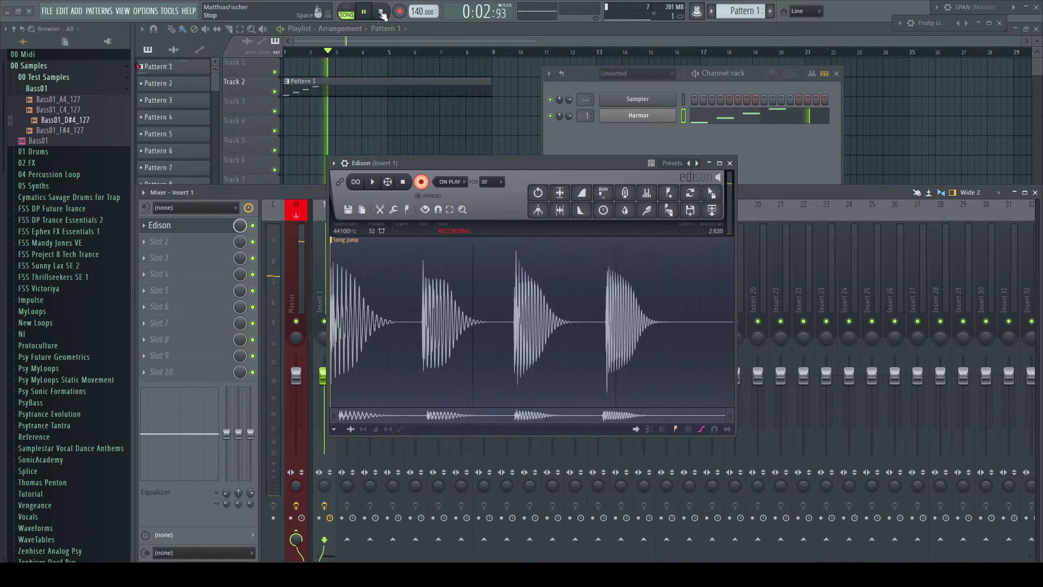
click(382, 12)
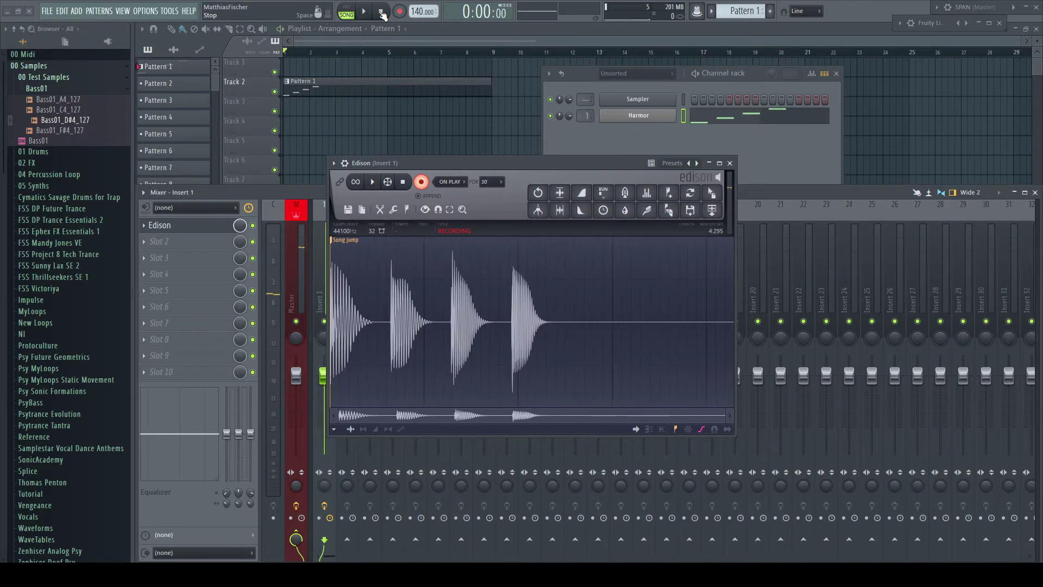
- Disarm Edison recording and delete the Song jump marker from the take
click(422, 182)
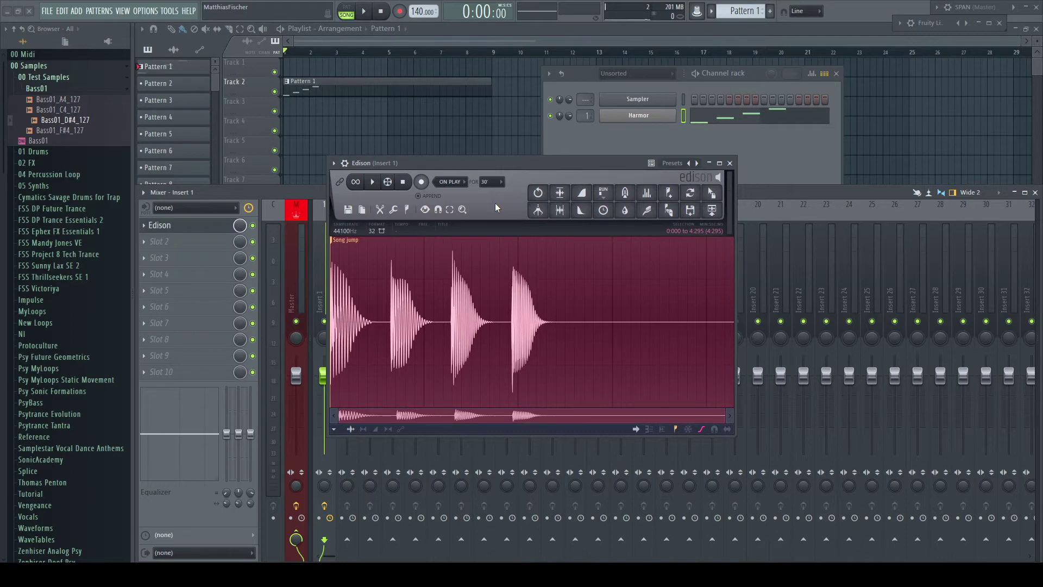
right_click(344, 246)
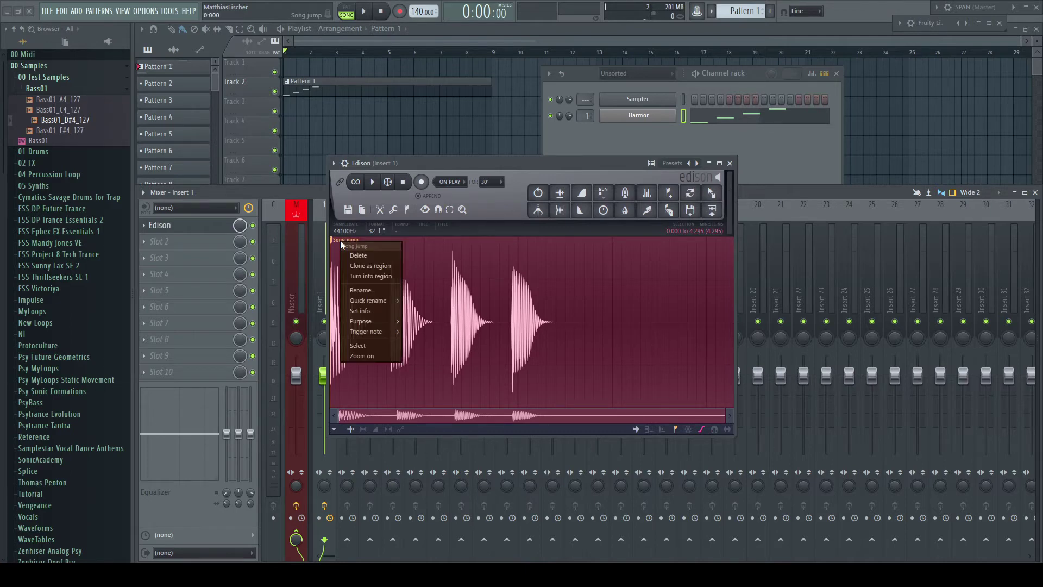
click(375, 253)
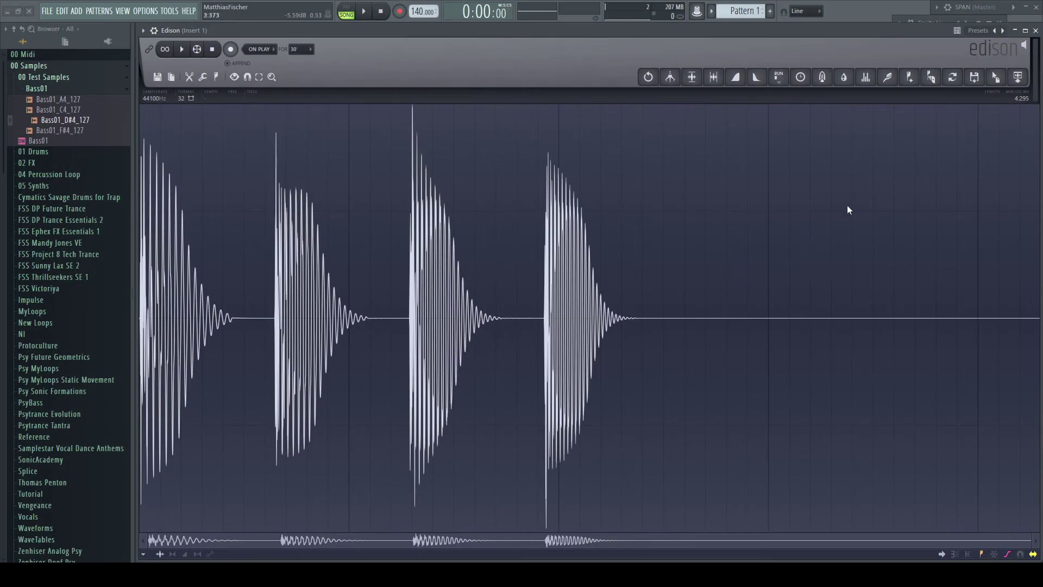
- Auto-slice the recording and convert the markers into Region #1–#4 via Run script
click(932, 79)
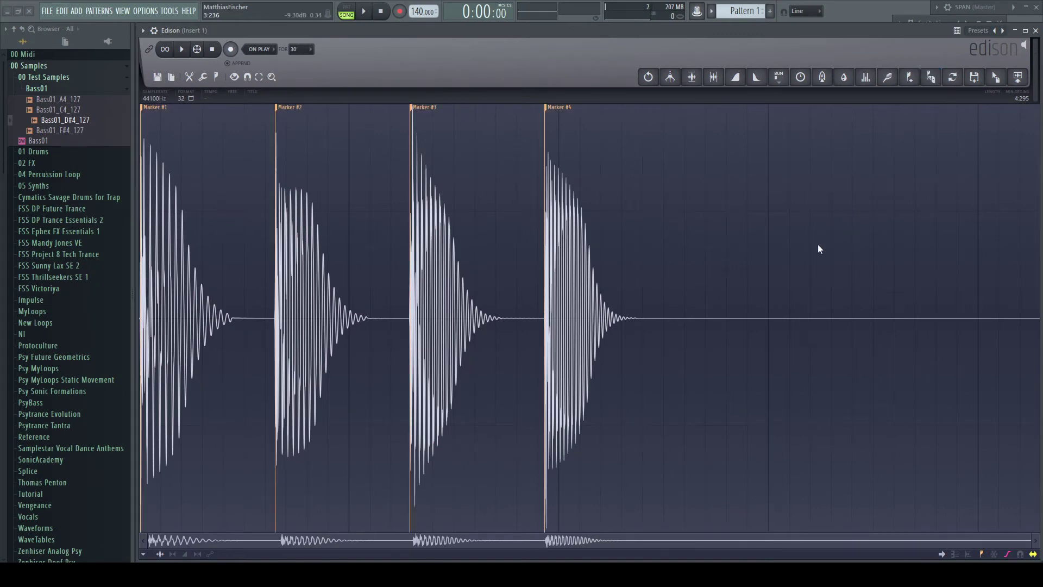
click(202, 78)
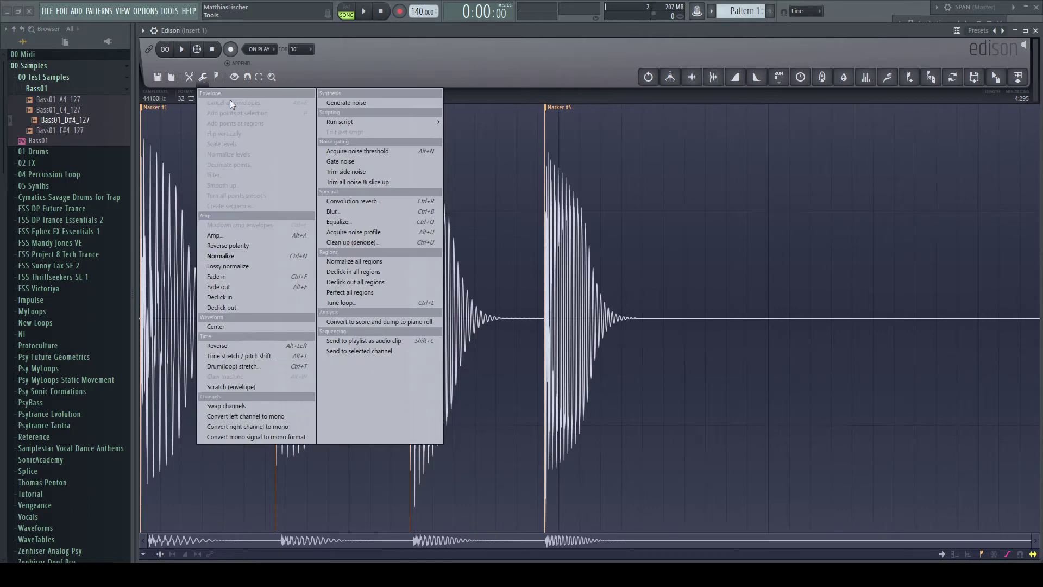
mouse_move(402, 122)
mouse_move(488, 132)
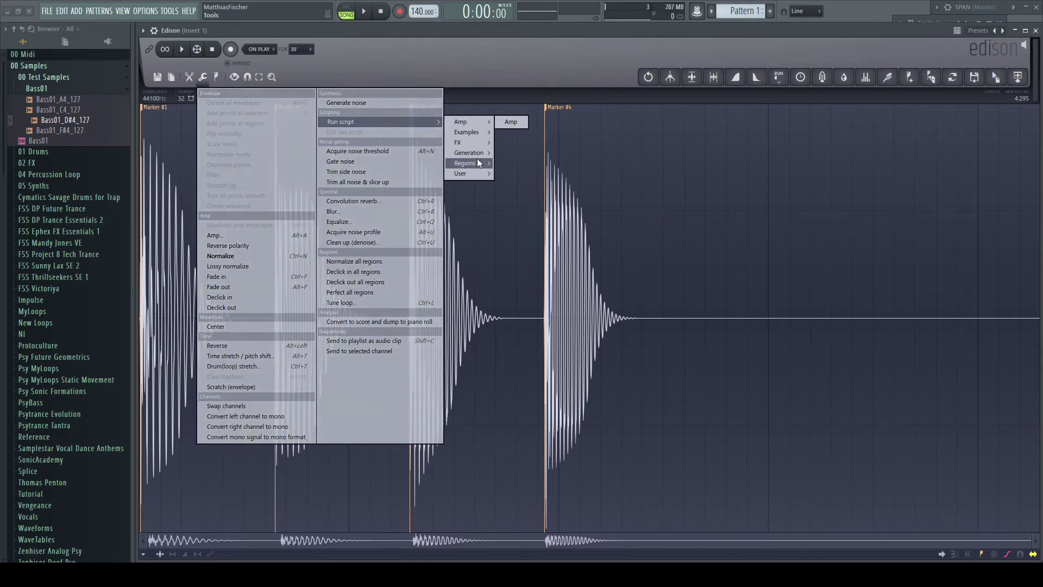
mouse_move(477, 162)
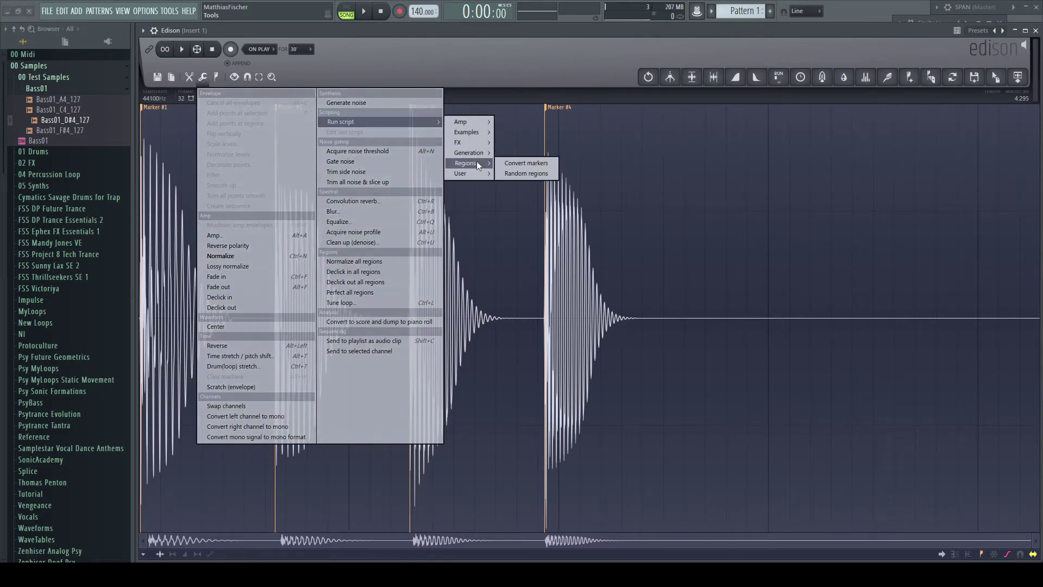
click(523, 164)
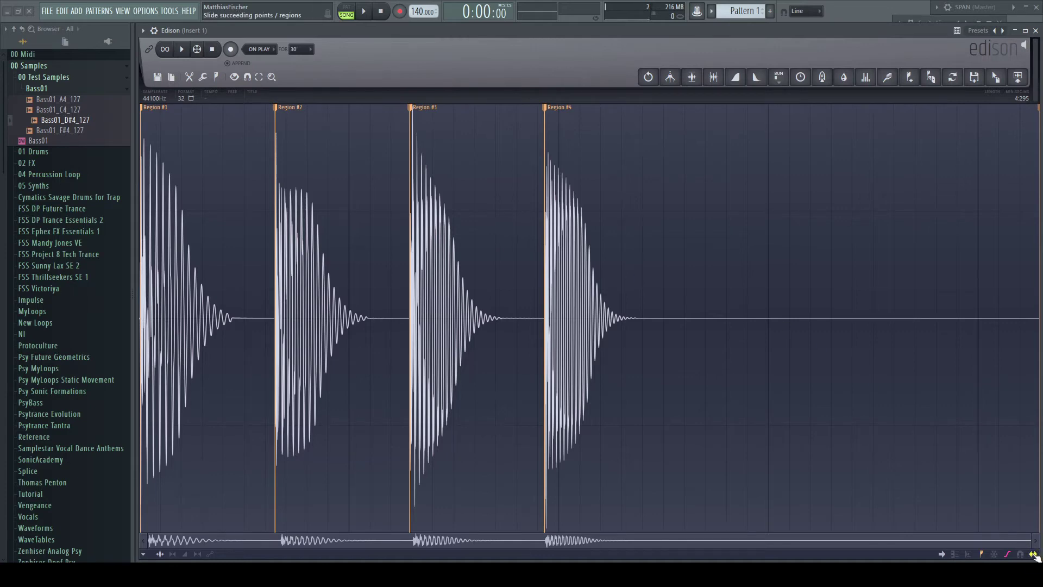
- Check the Region #3 / Region #4 boundary, leaving Region #4's start where it was
click(552, 111)
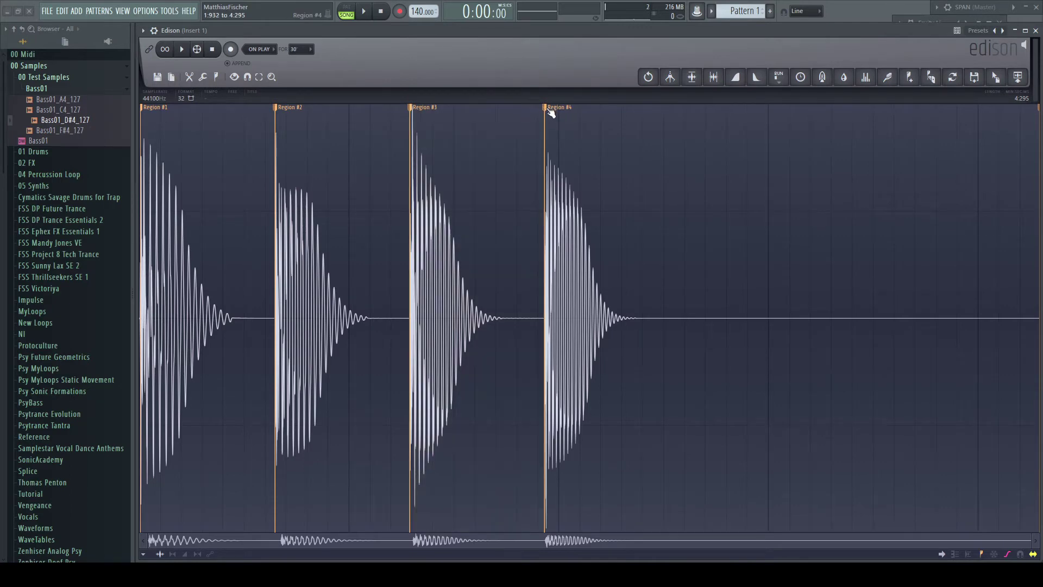
mouse_move(548, 113)
mouse_down()
mouse_move(528, 116)
mouse_move(549, 111)
mouse_up()
click(550, 110)
click(477, 118)
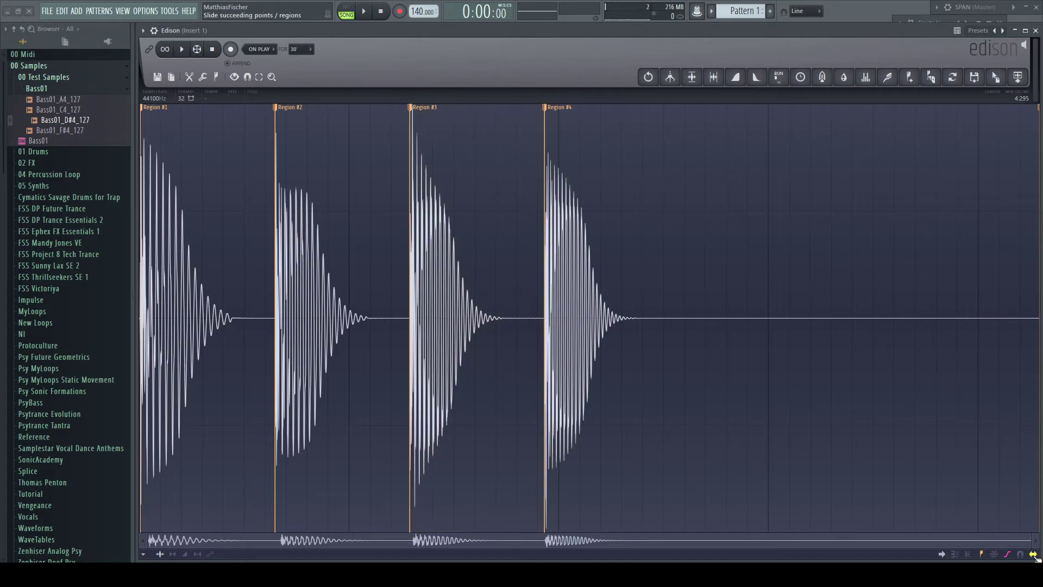
mouse_move(549, 109)
mouse_down()
mouse_move(521, 110)
mouse_move(541, 117)
mouse_up()
click(540, 117)
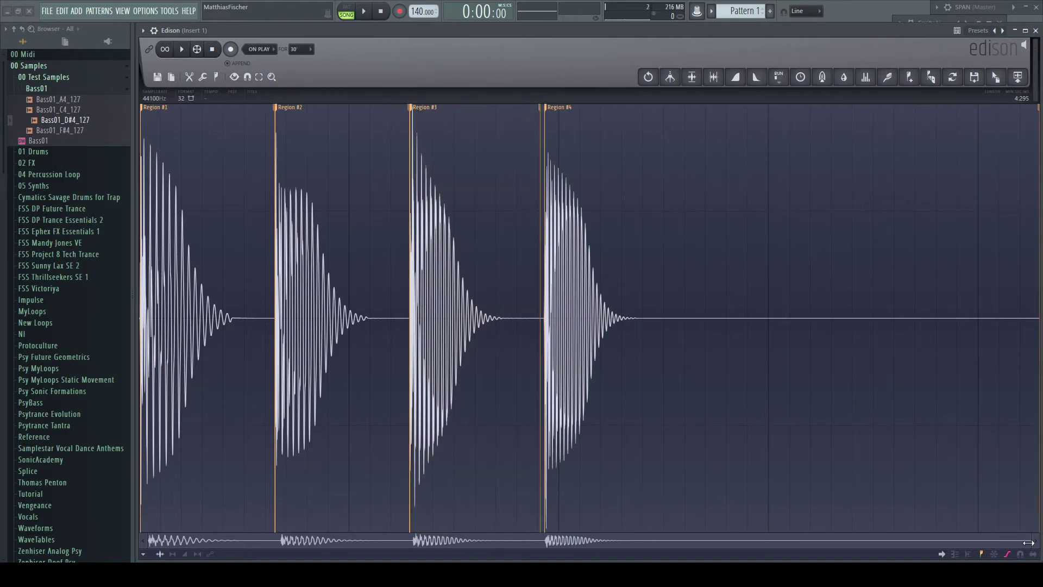
- Move Region #1's start slightly earlier and inspect its sounding part
scroll(366, 513, up, 3)
scroll(366, 512, up, 5)
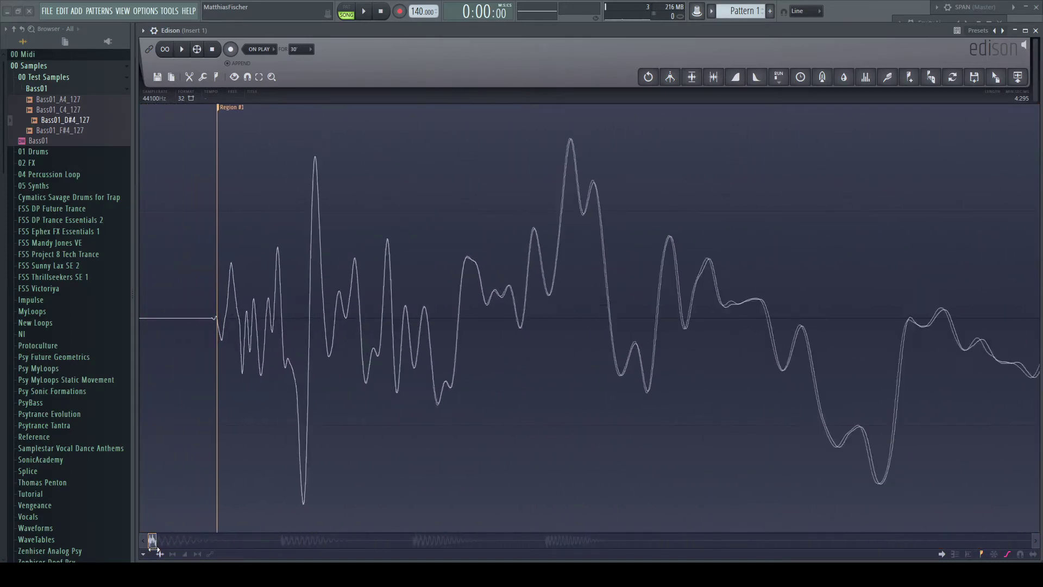
drag(275, 109, 267, 116)
scroll(303, 426, down, 5)
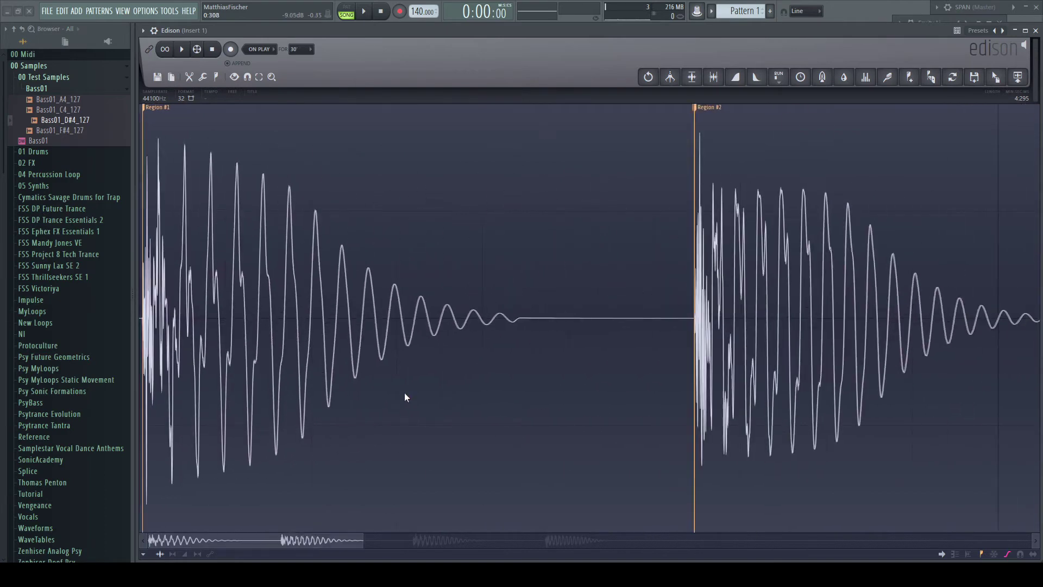
drag(694, 111, 530, 133)
click(526, 122)
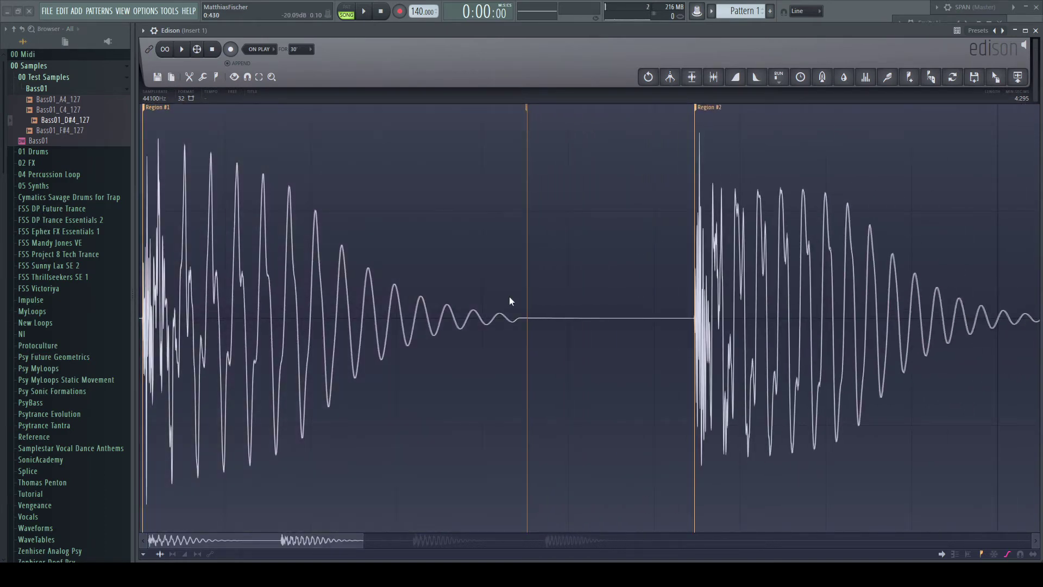
scroll(389, 452, right, 3)
scroll(389, 452, up, 3)
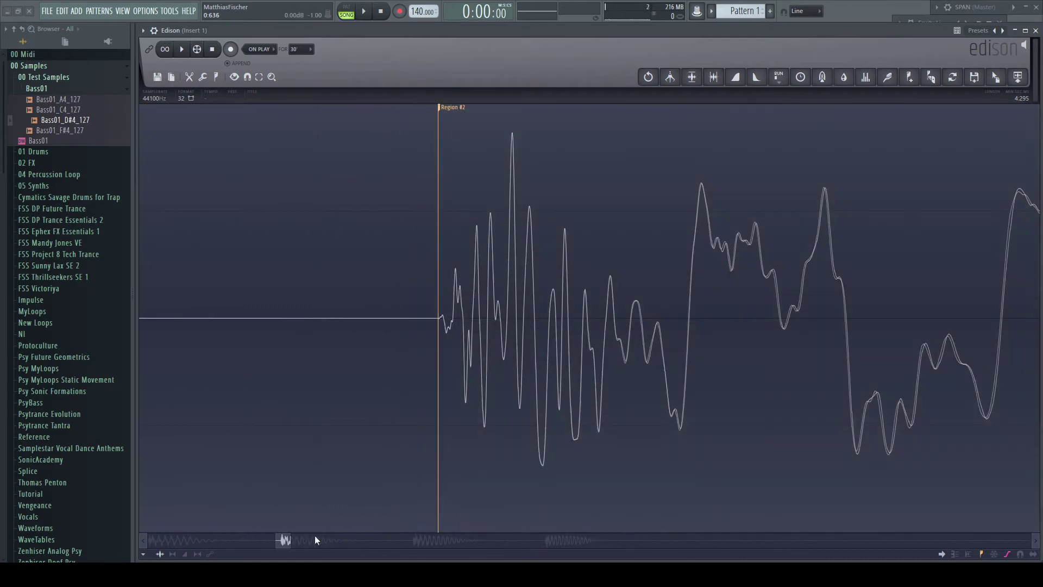
scroll(518, 385, right, 1)
scroll(517, 385, down, 3)
- Trim Region #4's end to cut away its trailing silence
shift+click(752, 133)
scroll(753, 133, right, 2)
scroll(460, 156, up, 3)
scroll(513, 112, up, 2)
scroll(487, 367, down, 4)
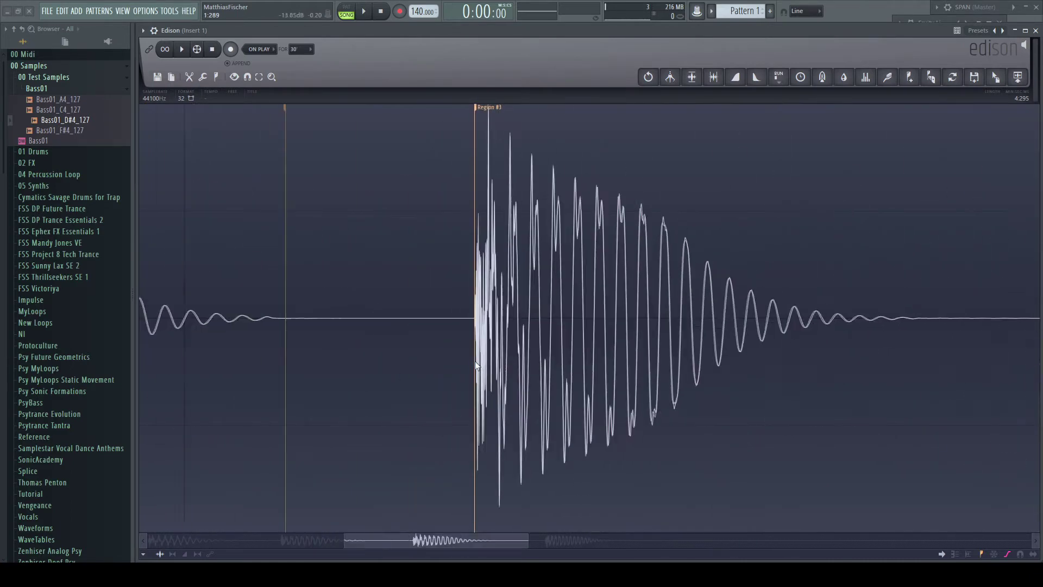
shift+click(755, 120)
scroll(831, 305, up, 5)
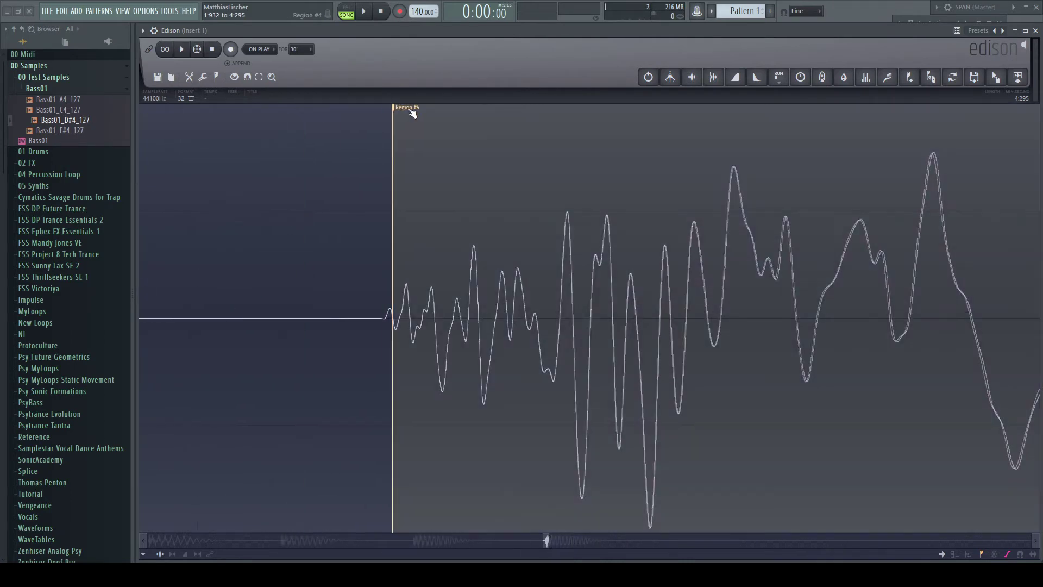
scroll(529, 234, down, 6)
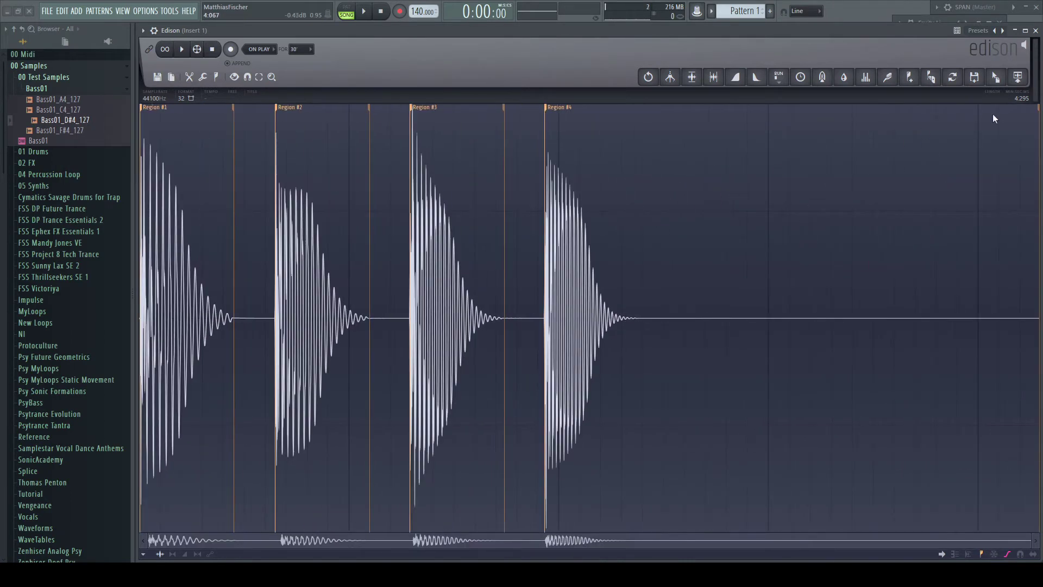
drag(1038, 109, 637, 144)
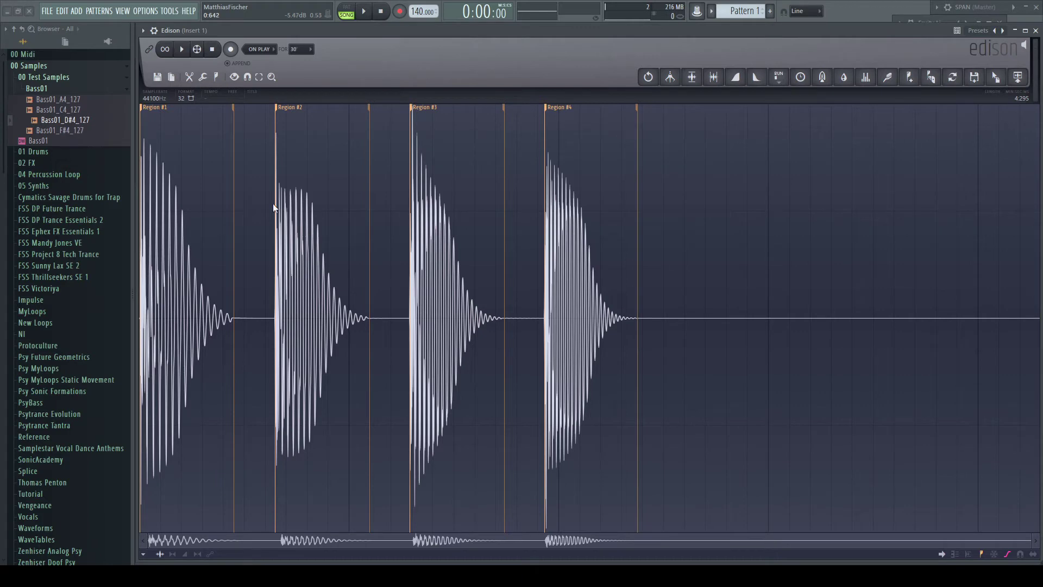
- Use Rename all to name the regions C4, D#4, F#4 and A4 in order
click(220, 79)
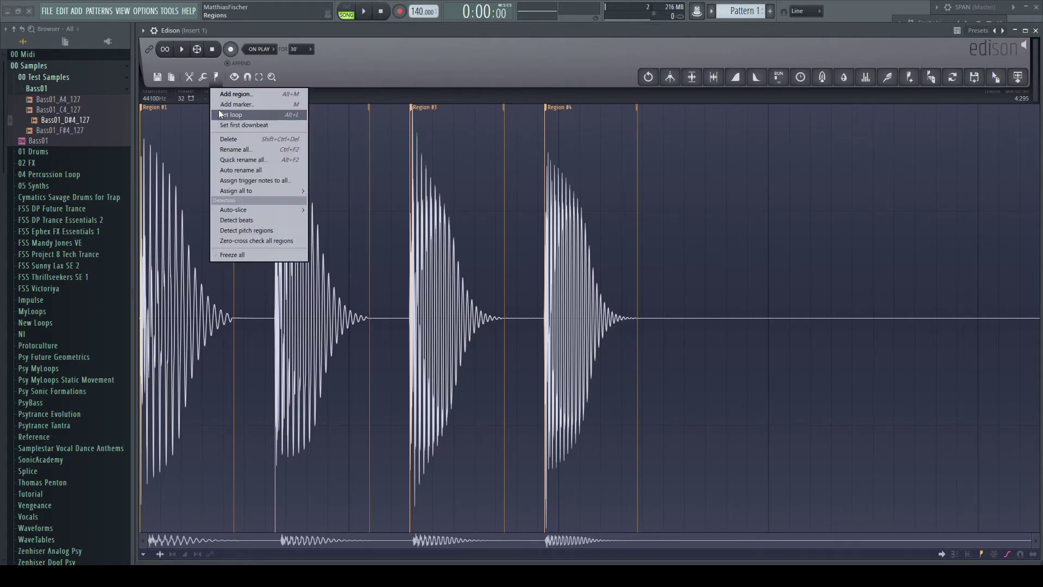
click(256, 151)
text(C4)
key(Return)
text(D#4)
key(Return)
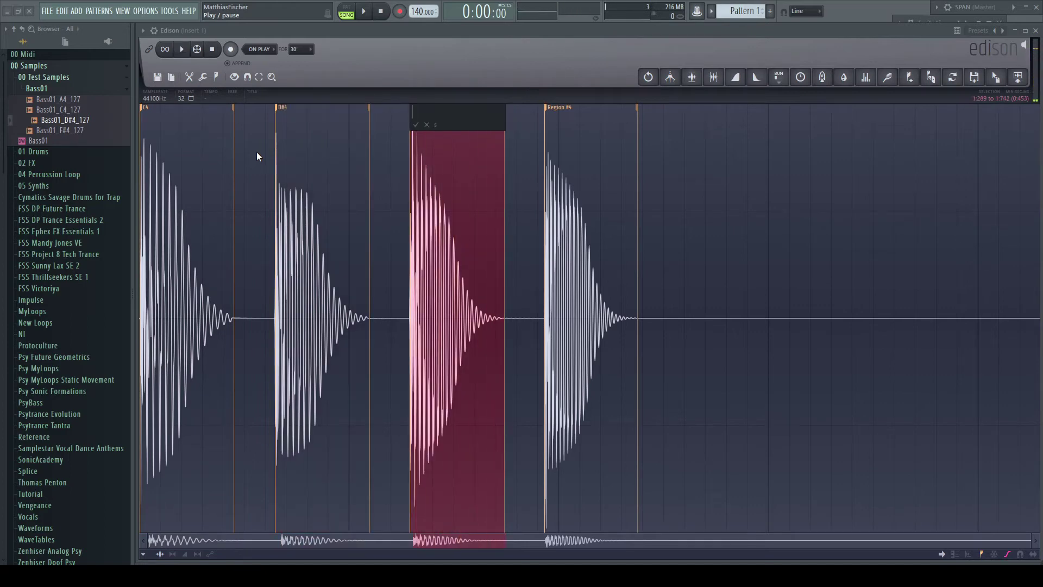
text(F#4)
key(Return)
text(A4)
key(Return)
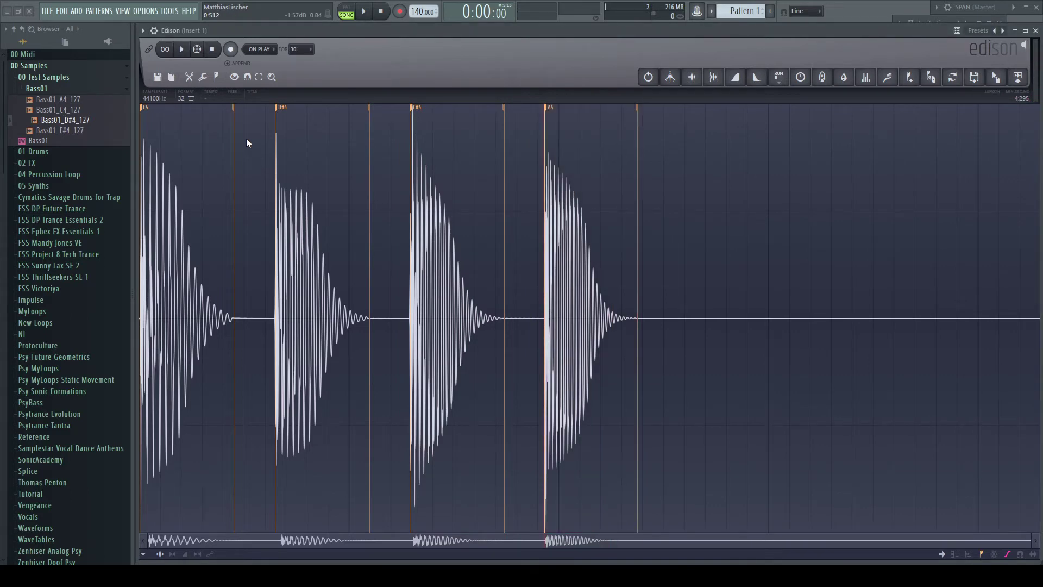
- Assign trigger notes C4, D#4, F#4 and A4 to the regions and set the format to 16-bit
click(215, 77)
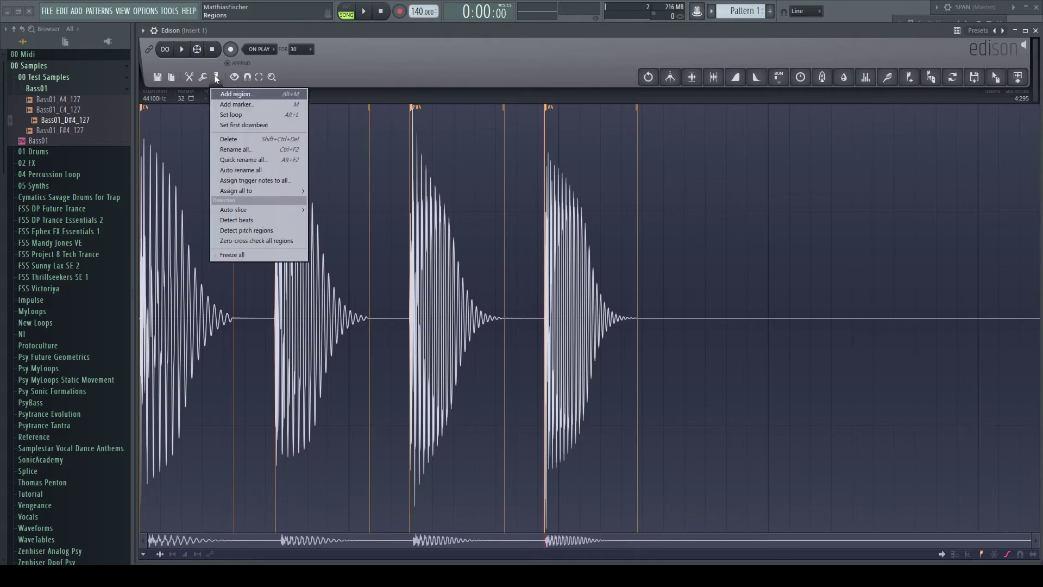
click(253, 180)
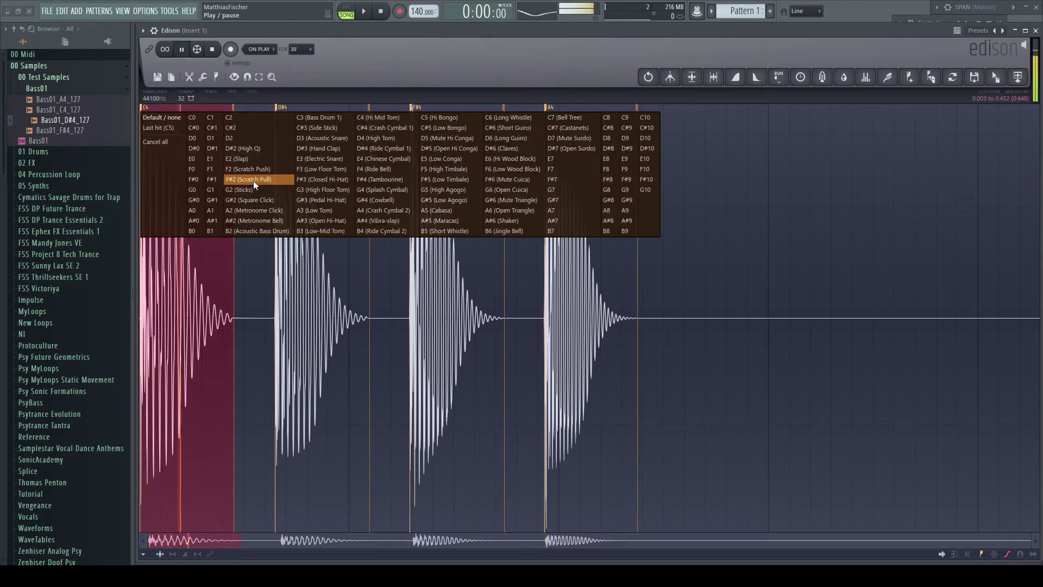
click(380, 120)
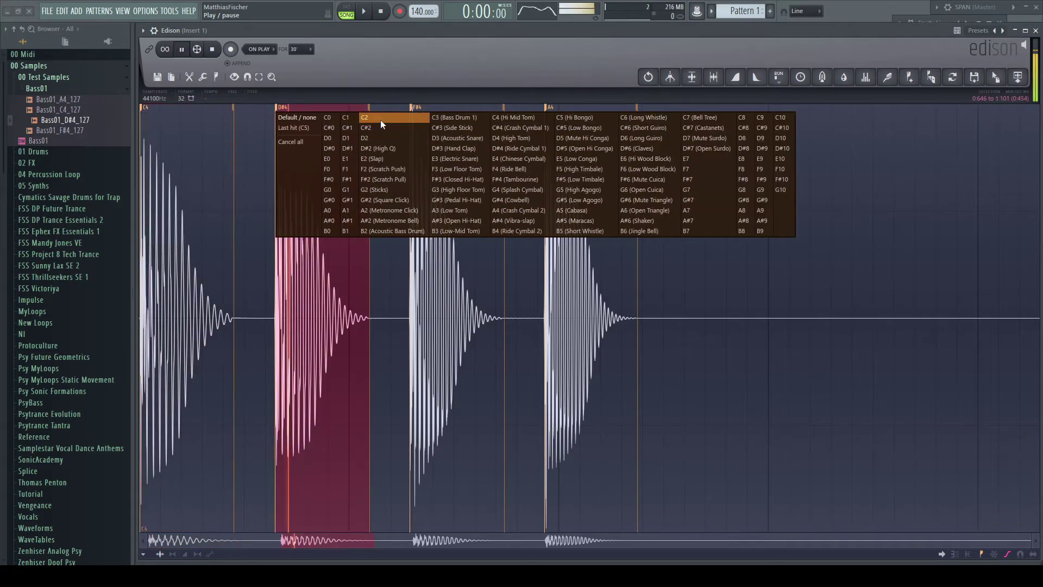
click(512, 151)
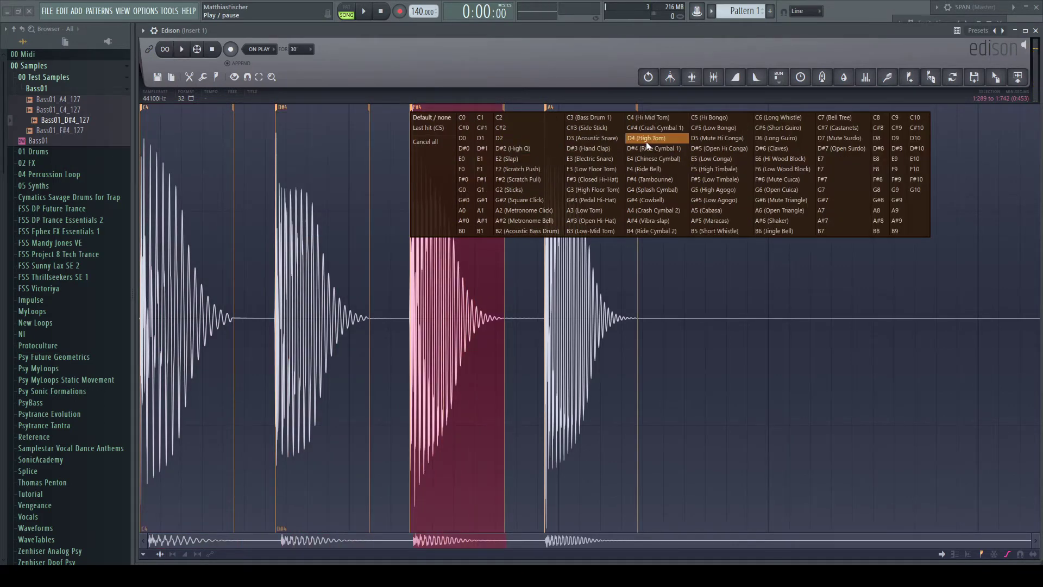
click(651, 176)
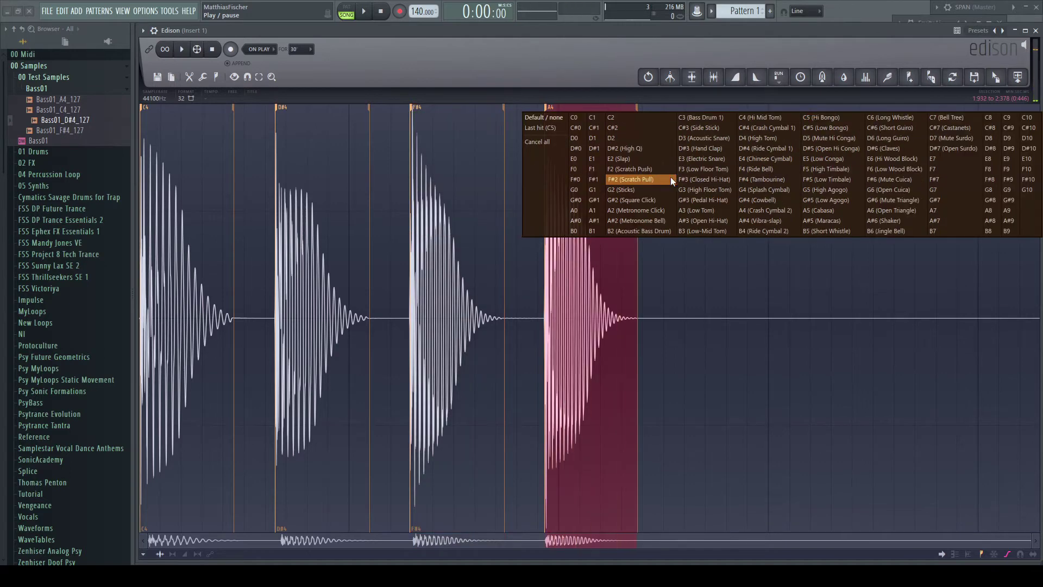
click(755, 212)
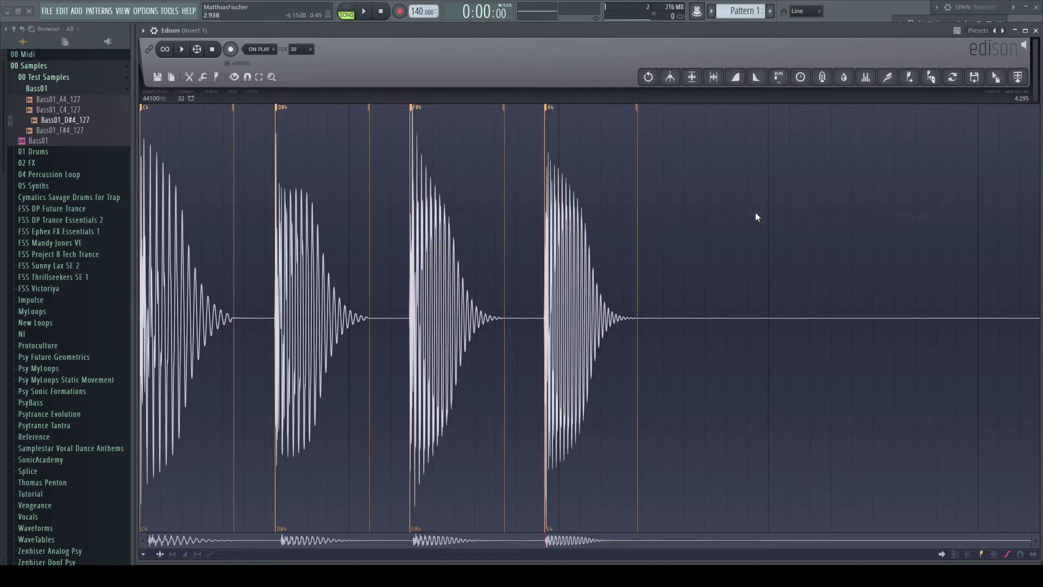
click(182, 98)
- Export the regions for sampler use as Bass02.wav into a new Bass02 folder
click(158, 79)
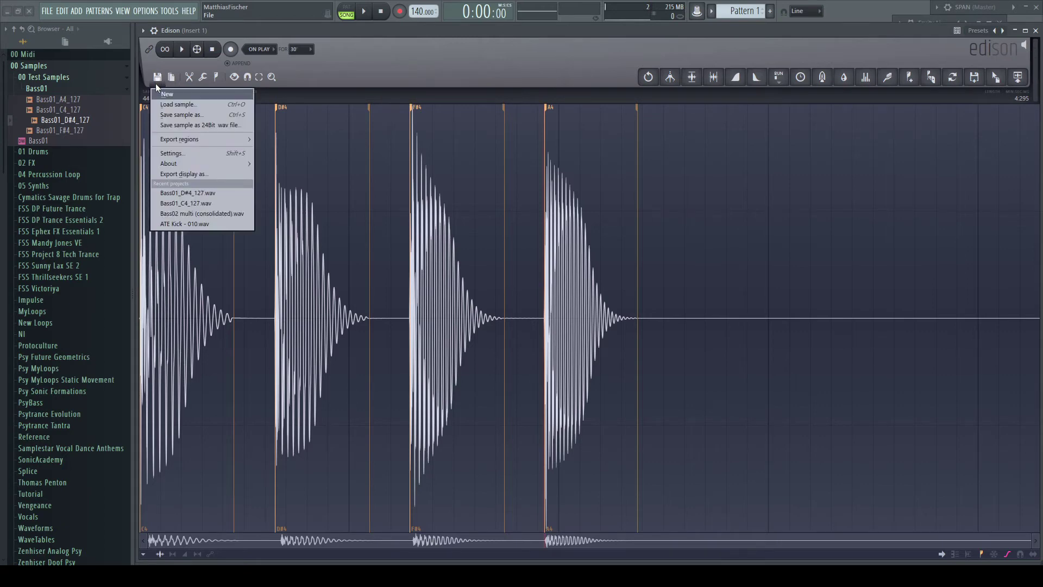
mouse_move(193, 140)
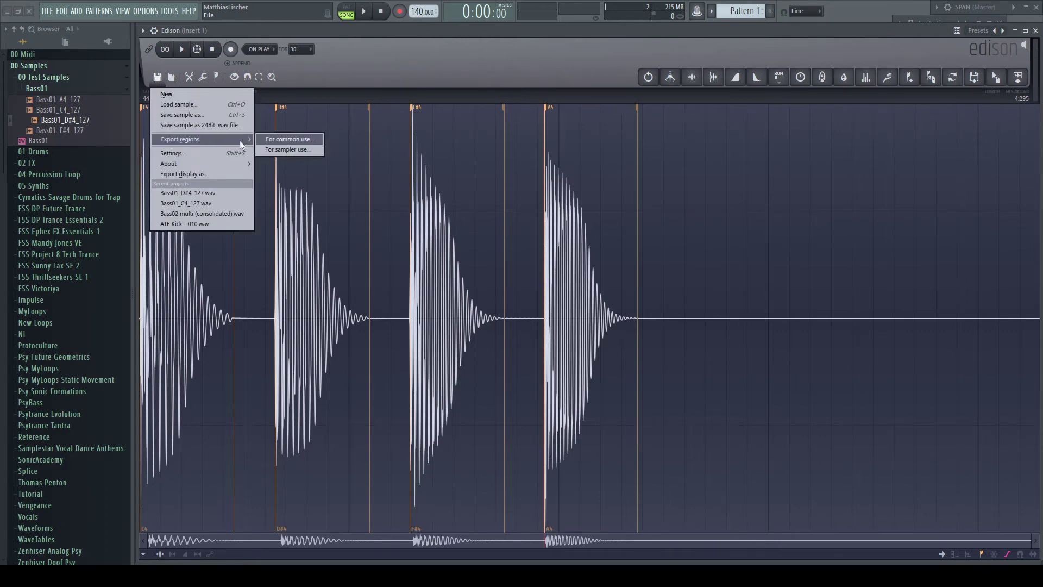
click(284, 150)
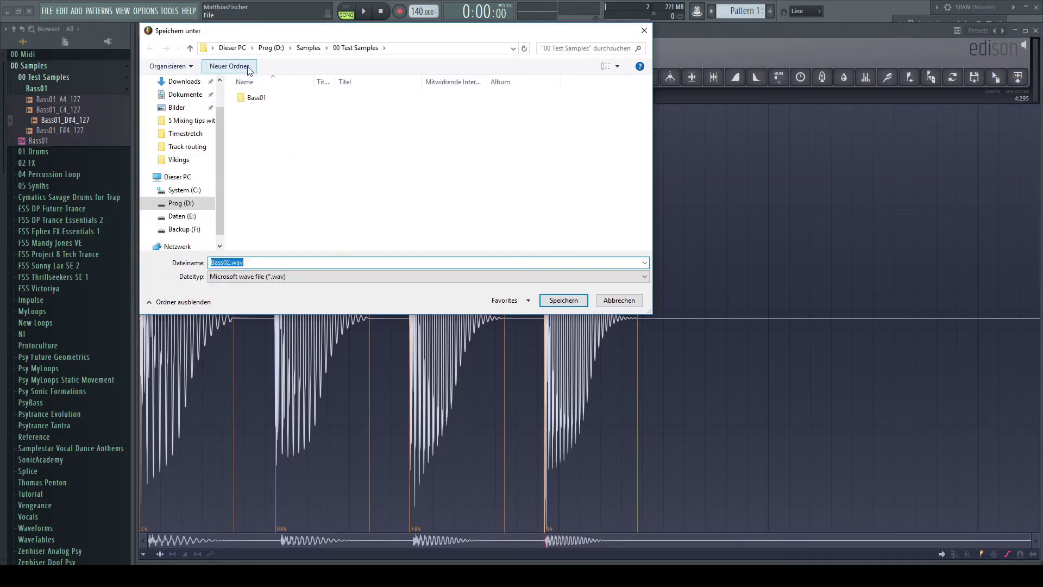
click(240, 67)
text(Bass02)
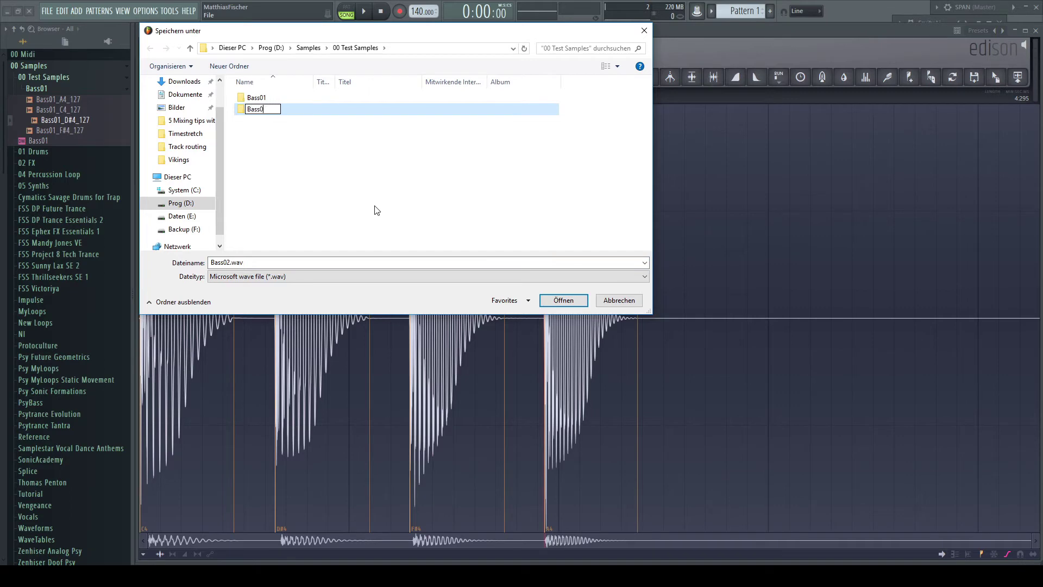
key(Return)
key(Return)
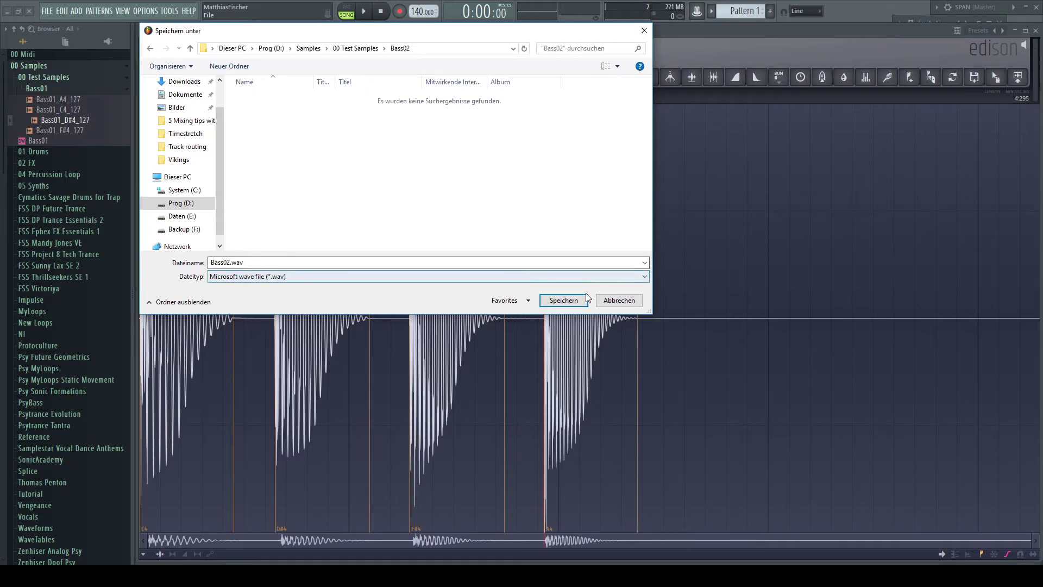
click(563, 300)
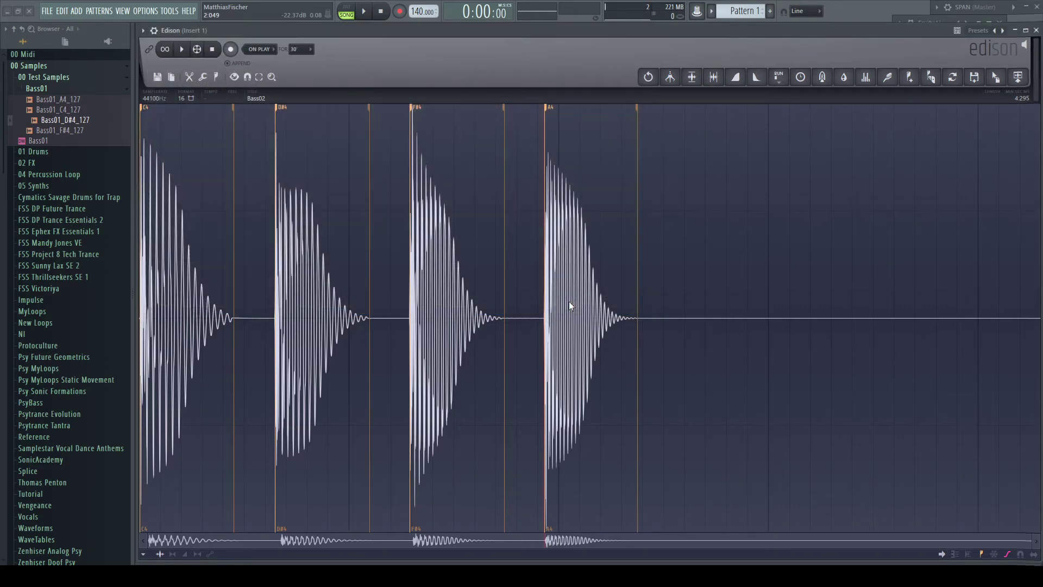
- Refresh the browser, load Bass02 - C4 into Edison and view its sample properties
click(23, 29)
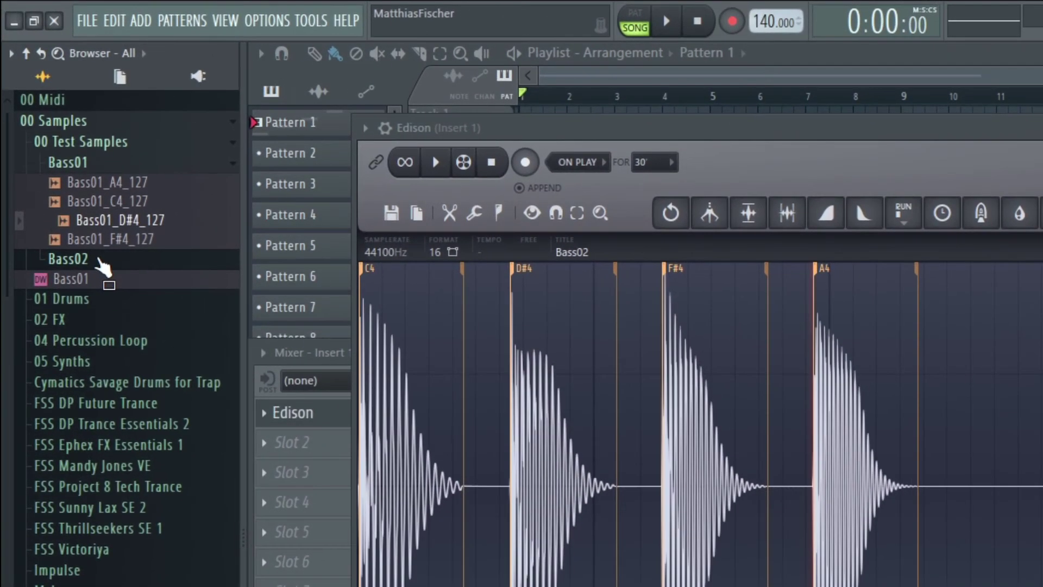
click(49, 141)
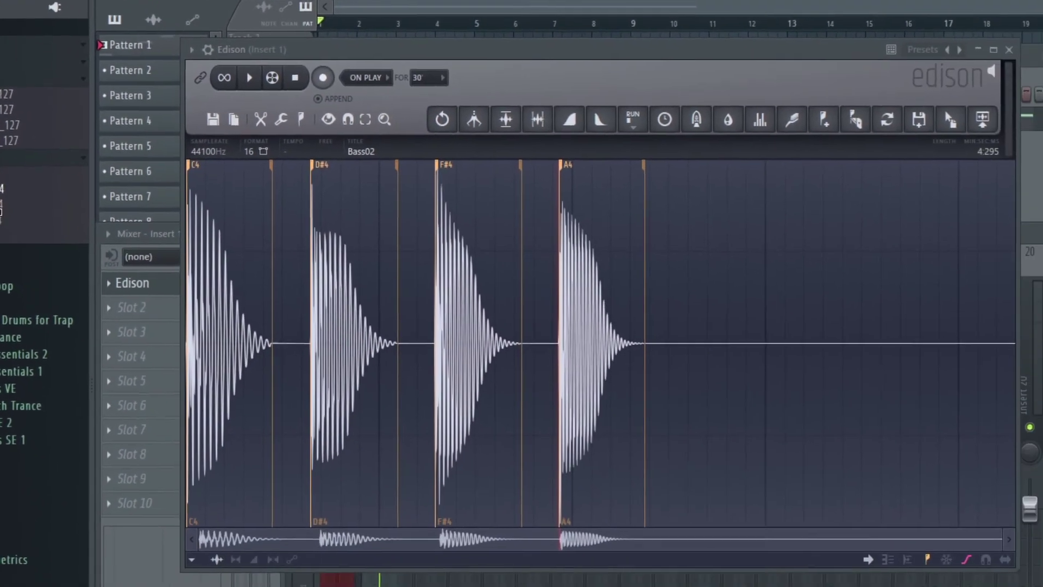
double_click(413, 280)
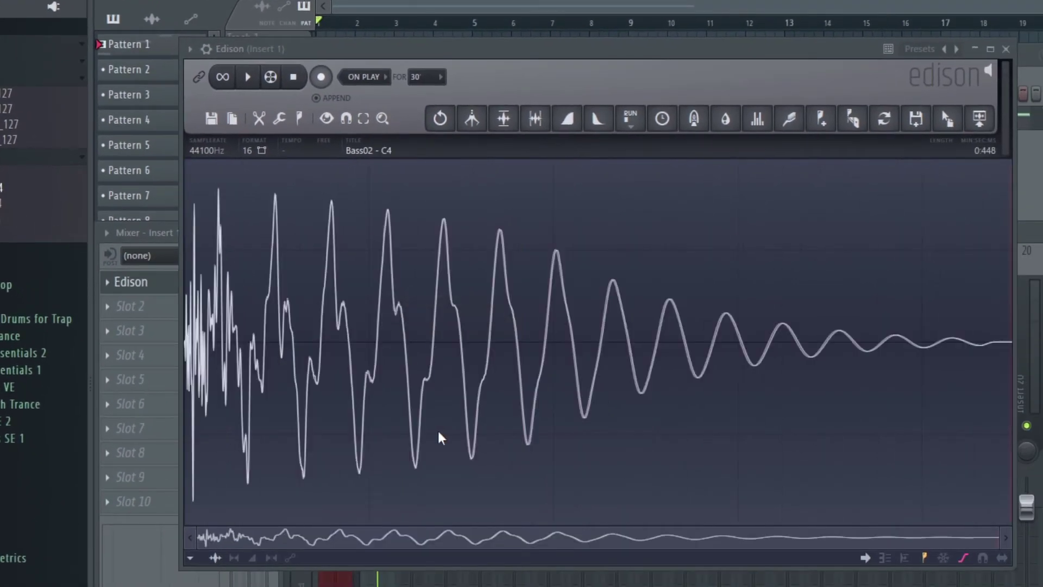
click(371, 148)
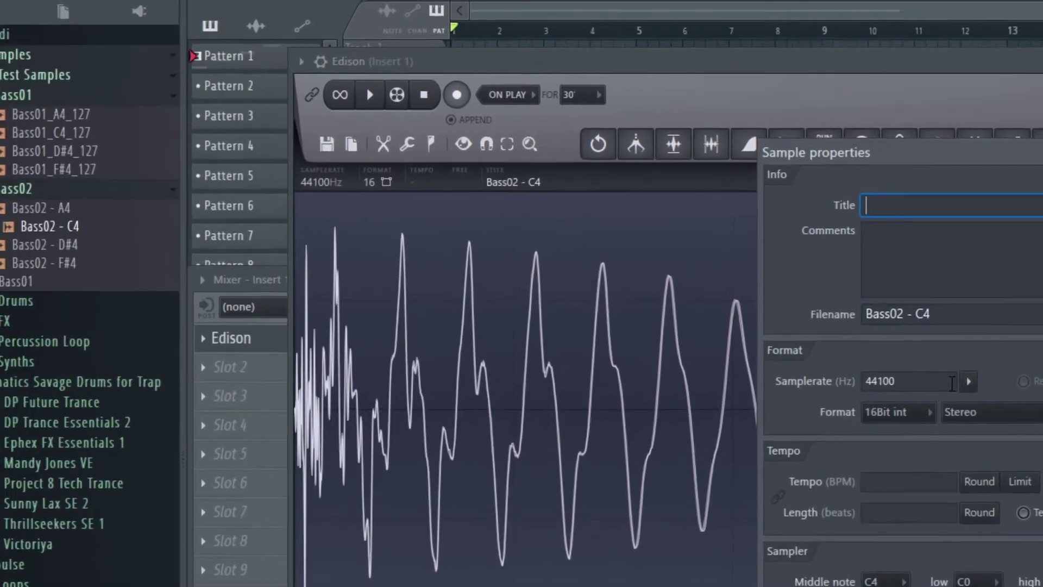
key(Escape)
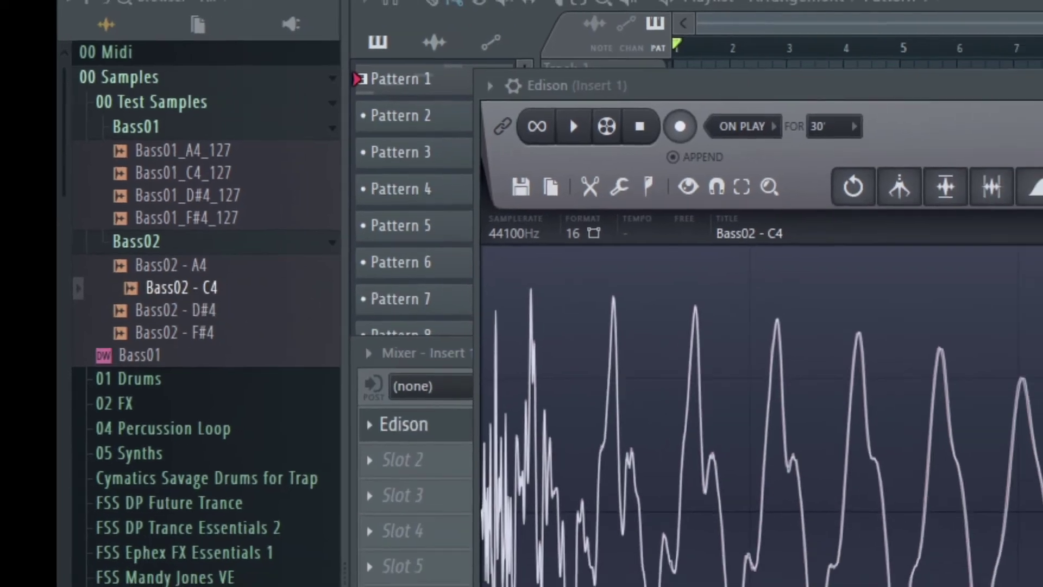
click(821, 248)
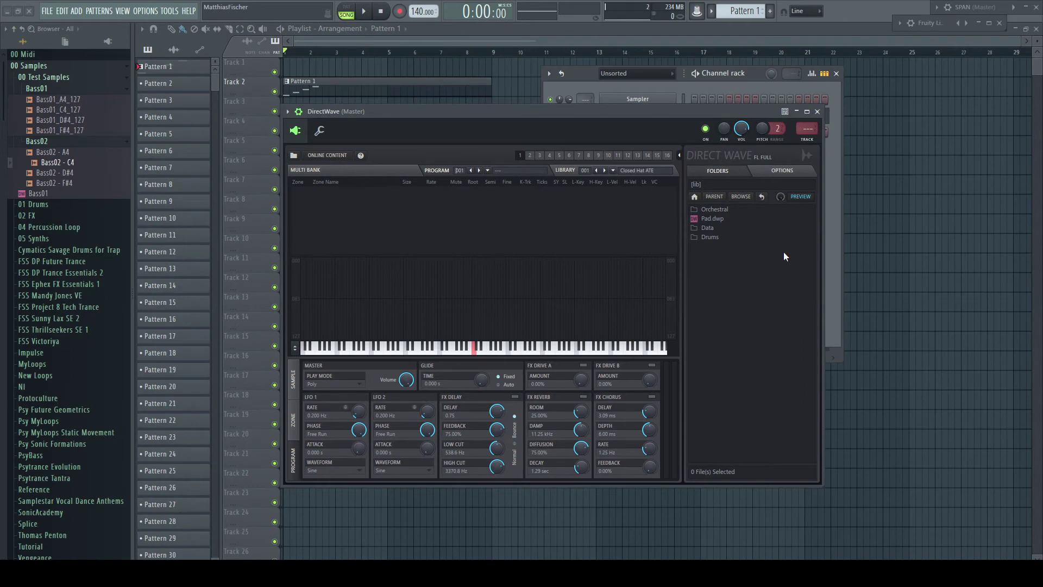
- Build a DirectWave program from the Bass02 folder in 00 Test Samples, clearing the old program
click(791, 171)
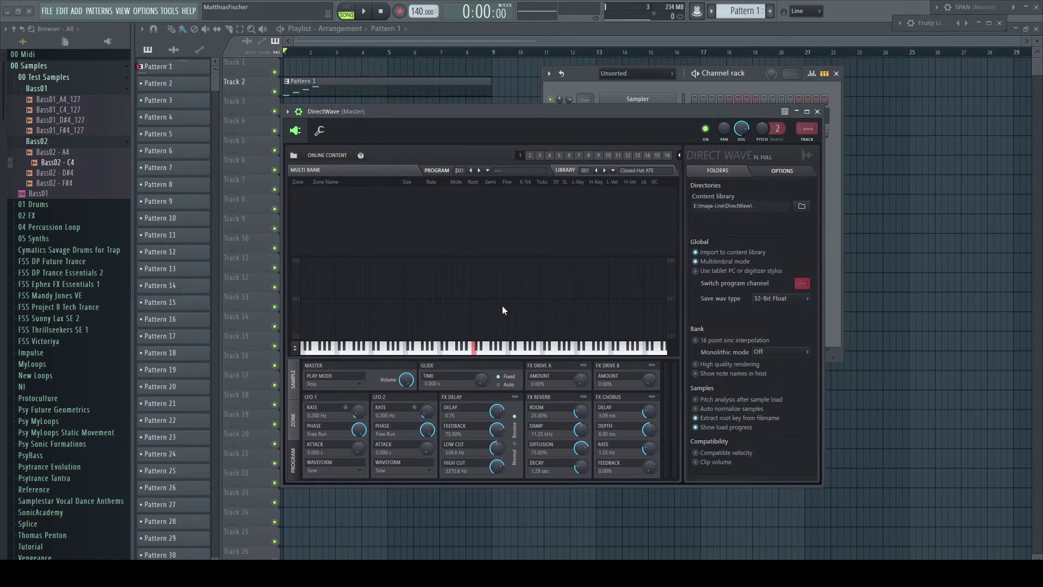
click(294, 156)
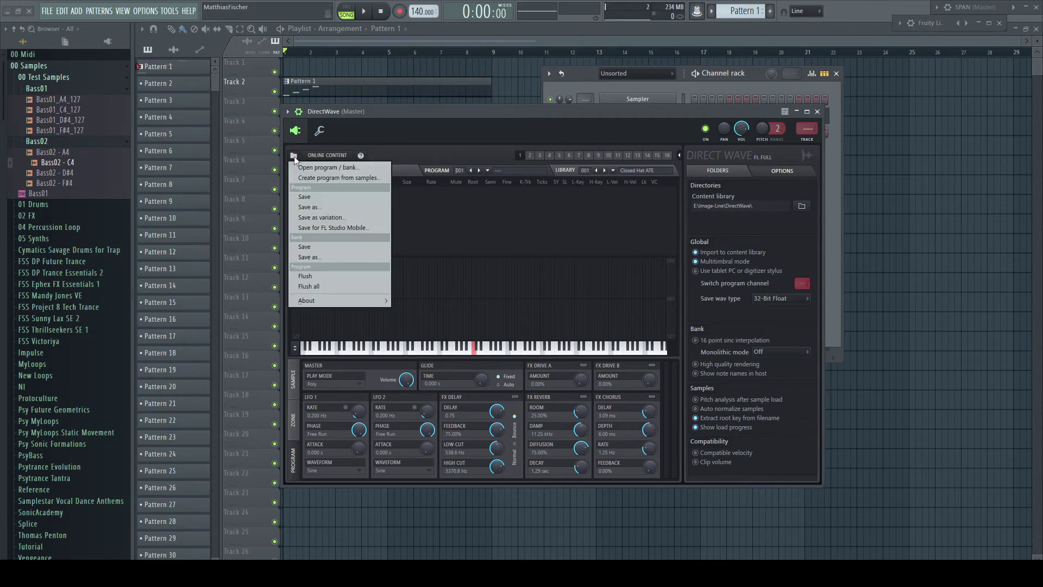
click(325, 177)
double_click(488, 302)
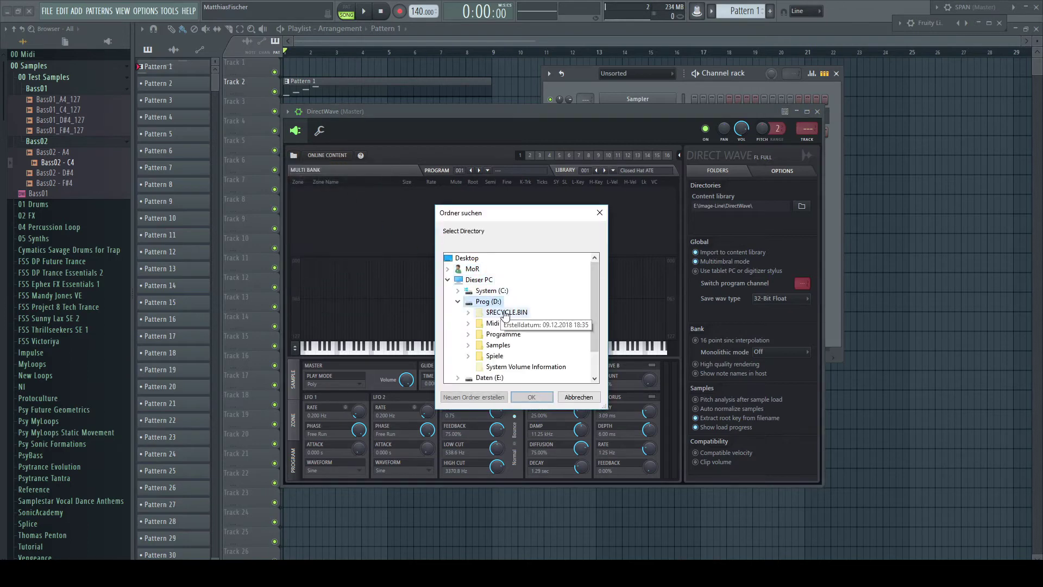
double_click(492, 312)
double_click(491, 334)
double_click(524, 271)
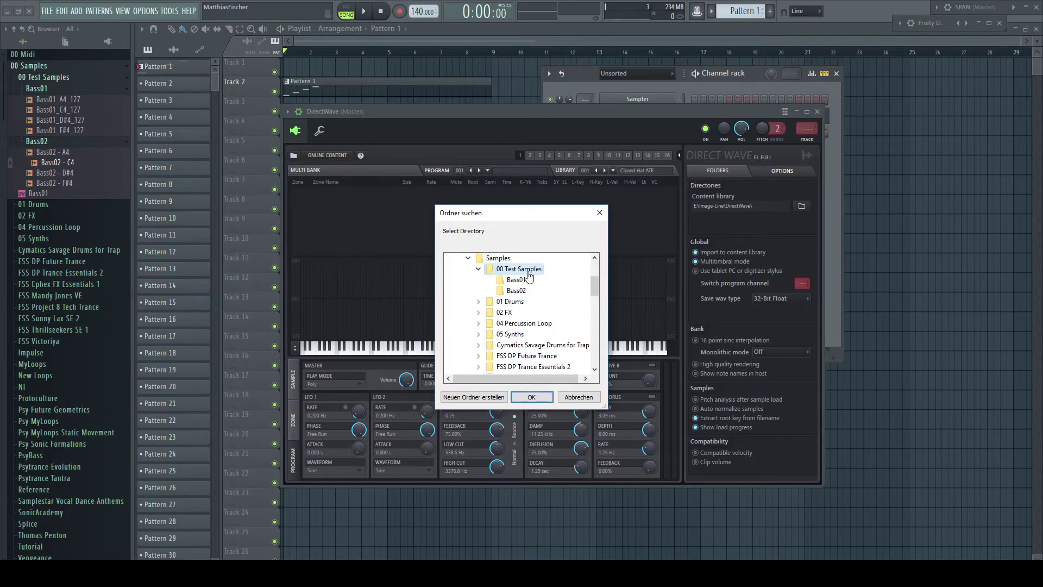
click(516, 279)
click(531, 397)
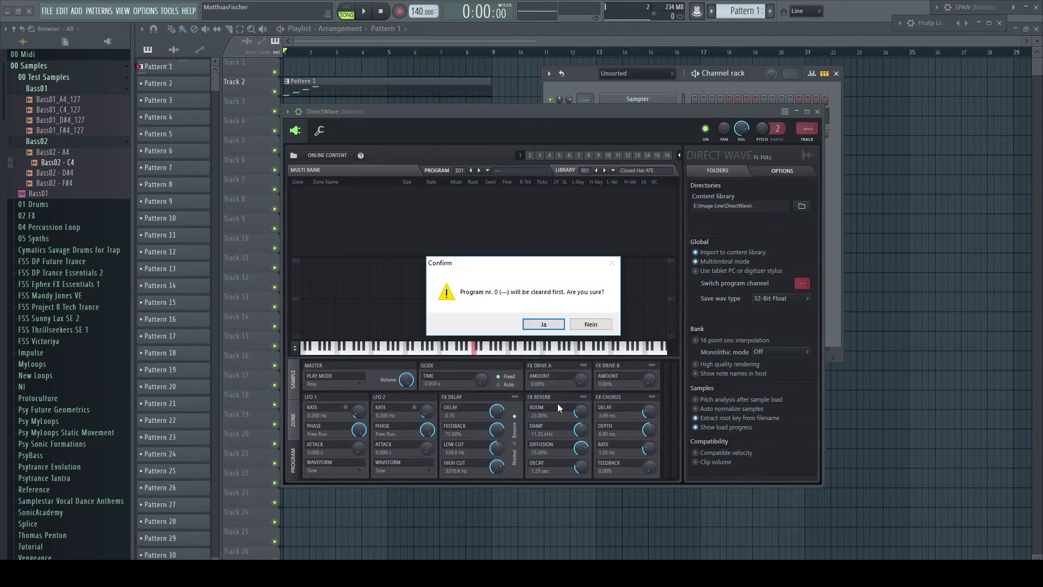
click(543, 325)
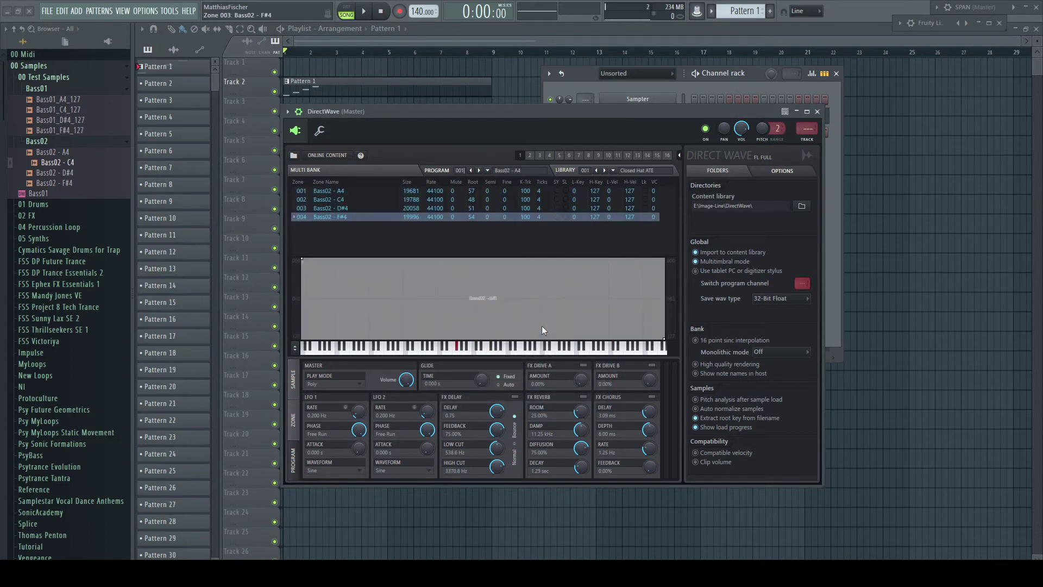
- Automap the Bass02 zones across the keyboard and open Bass02 - C4 in Edison
right_click(503, 291)
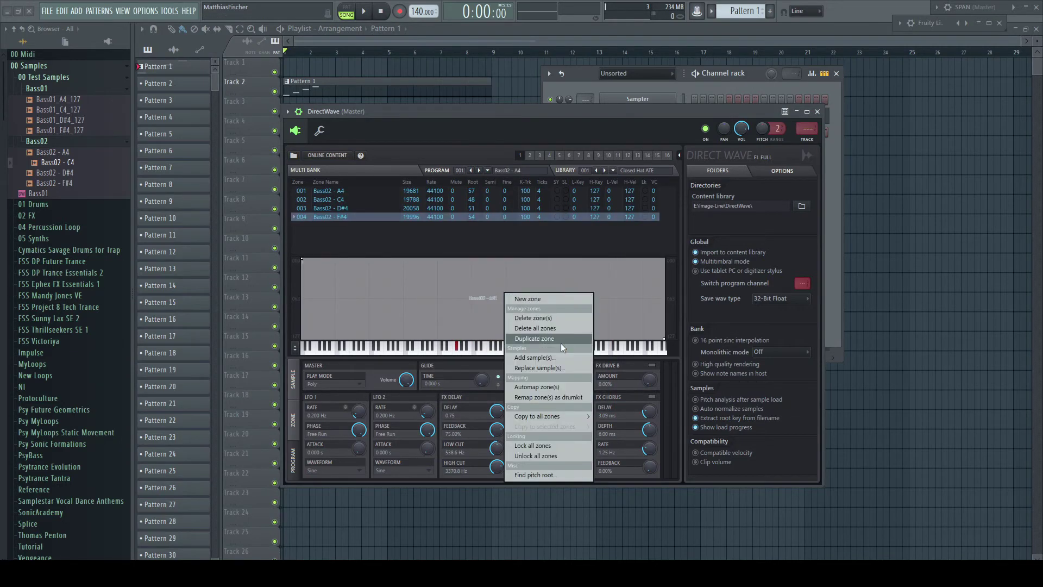
click(549, 386)
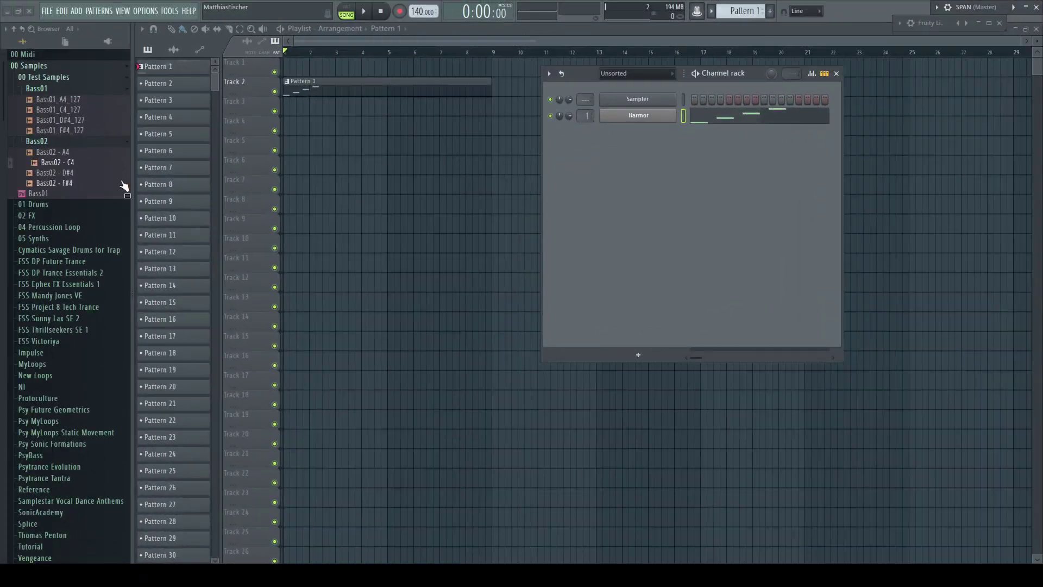
right_click(72, 164)
click(109, 186)
- Set Bass02 - C4's high note to C#4 and save it over Bass02 - C4.wav
drag(778, 201, 446, 130)
click(398, 195)
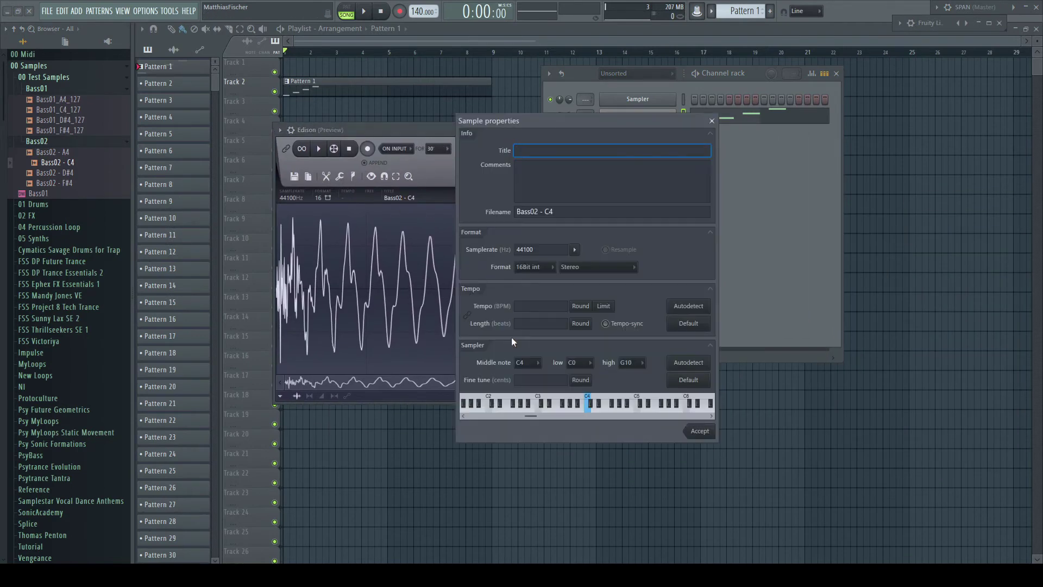
click(637, 362)
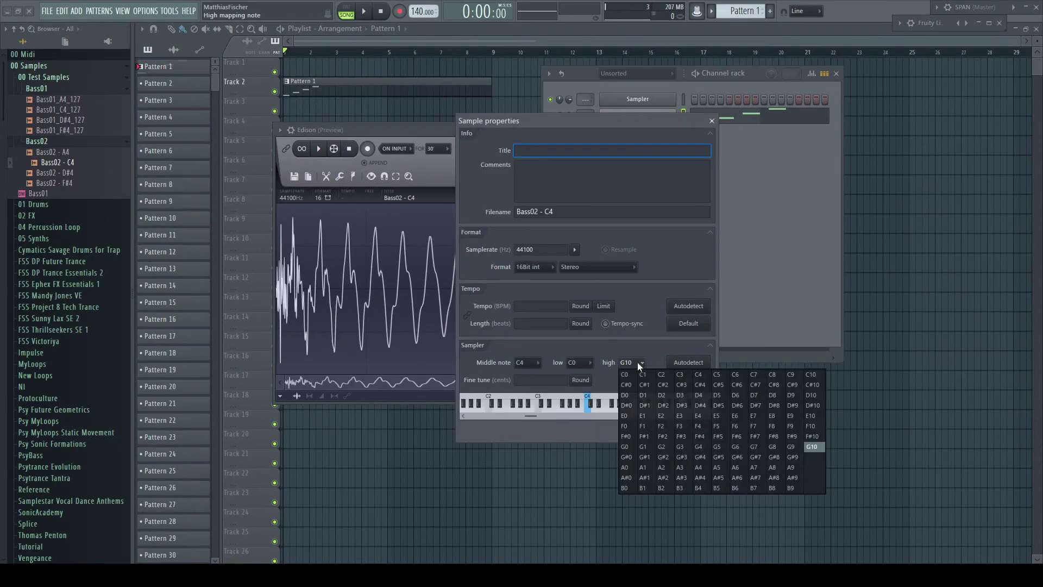
click(701, 385)
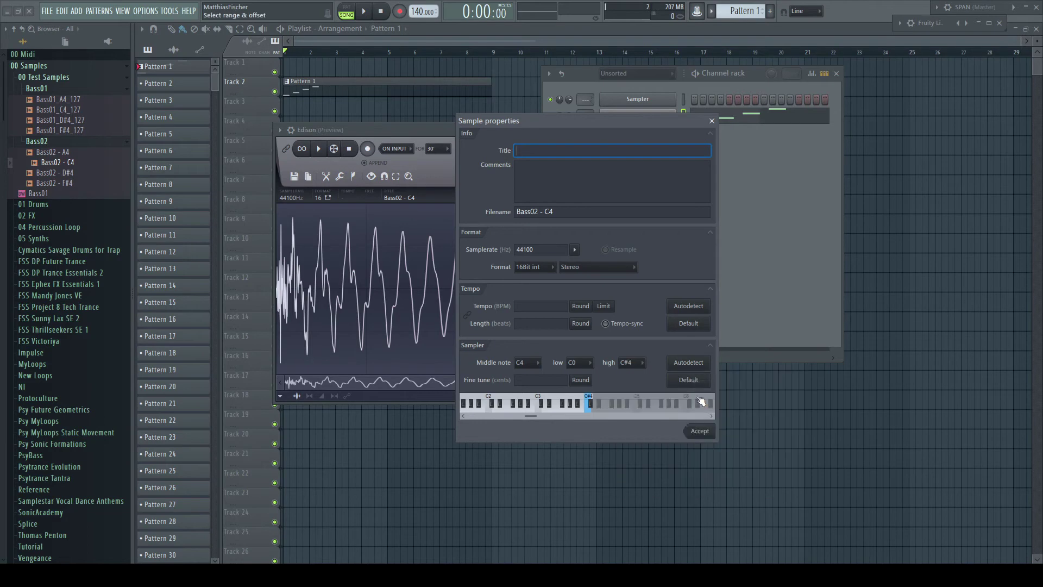
click(699, 430)
click(57, 152)
click(294, 176)
click(319, 213)
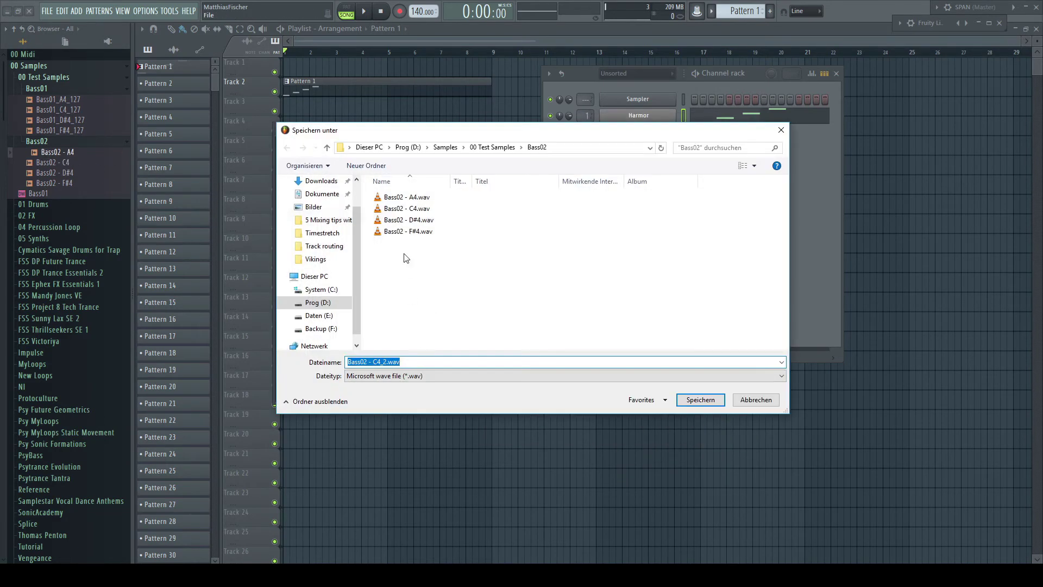
click(407, 208)
click(700, 399)
click(549, 291)
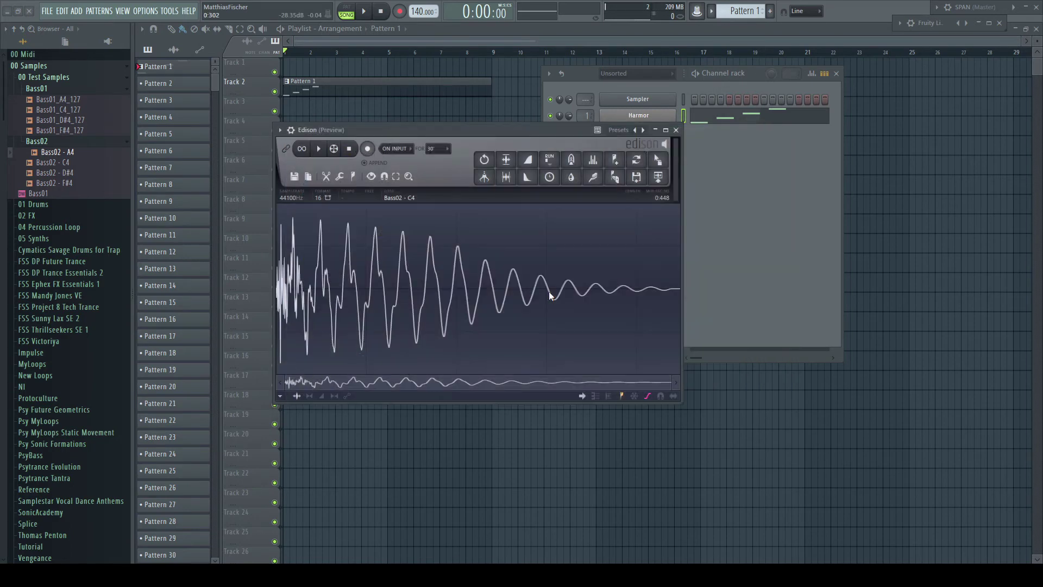
- Give Bass02 - D#4 a low note of D4 and a new high note, then resave its wav
click(57, 172)
click(400, 198)
click(582, 363)
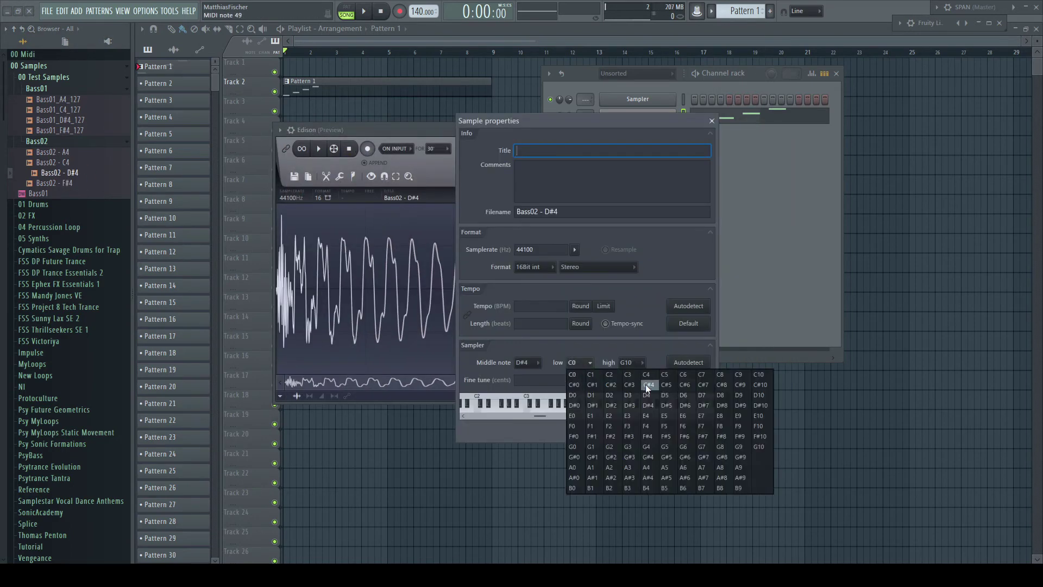
click(651, 396)
click(640, 362)
click(696, 415)
click(700, 431)
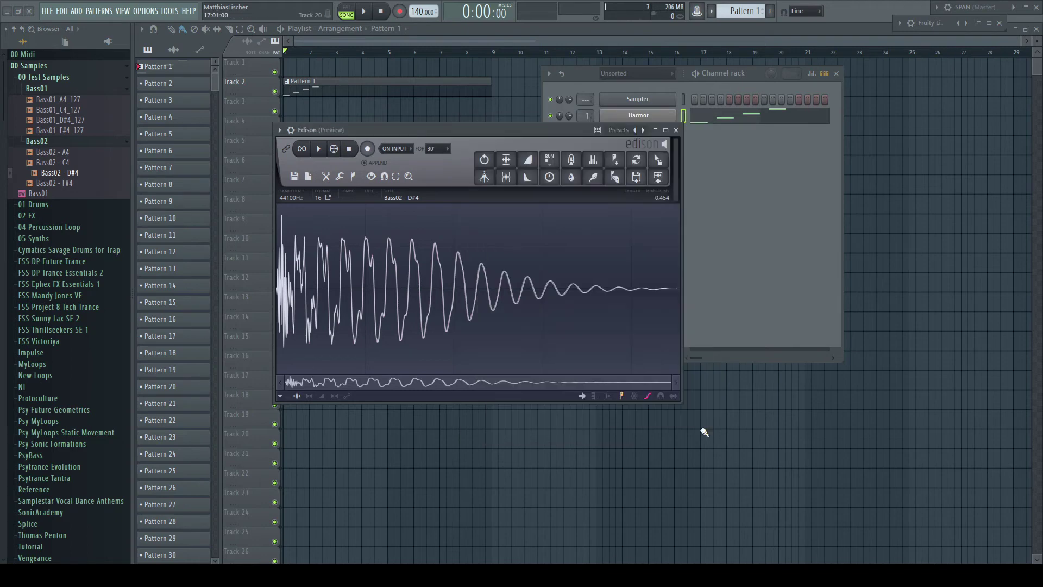
click(294, 176)
click(308, 213)
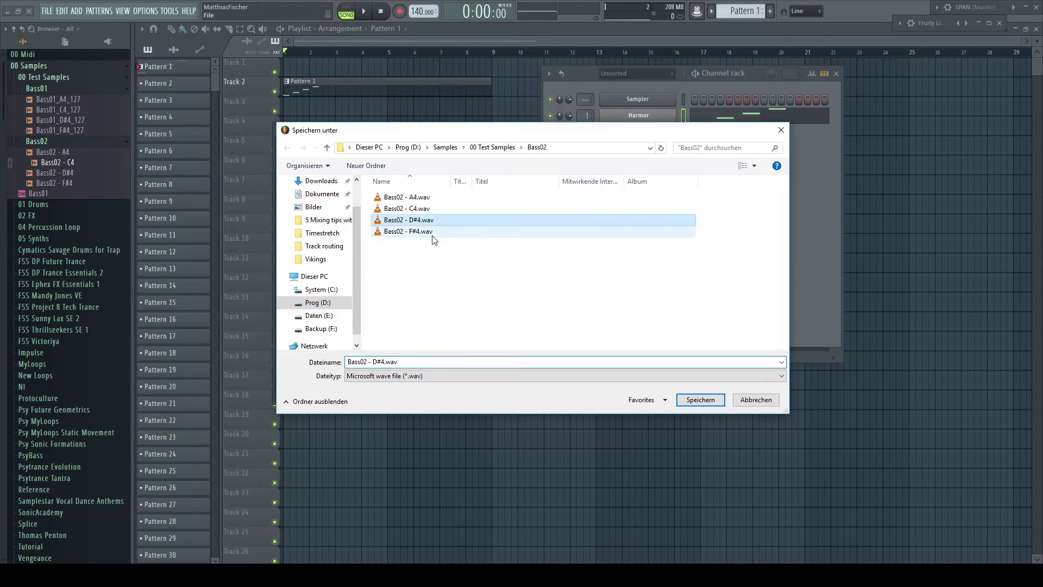
key(Return)
- Set new low and high notes for Bass02 - F#4 and overwrite Bass02 - F#4.wav
click(57, 183)
click(399, 198)
click(581, 363)
click(649, 395)
click(631, 362)
click(706, 438)
click(701, 431)
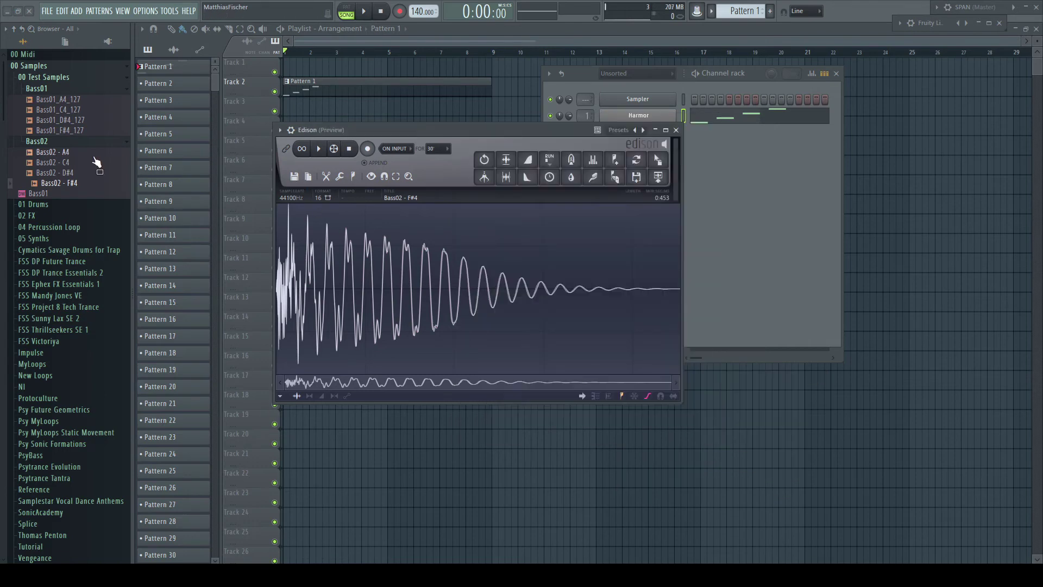
click(294, 176)
click(308, 213)
key(Return)
click(553, 292)
- Set Bass02 - A4's low note to G#4 and accept its properties
click(396, 199)
click(580, 362)
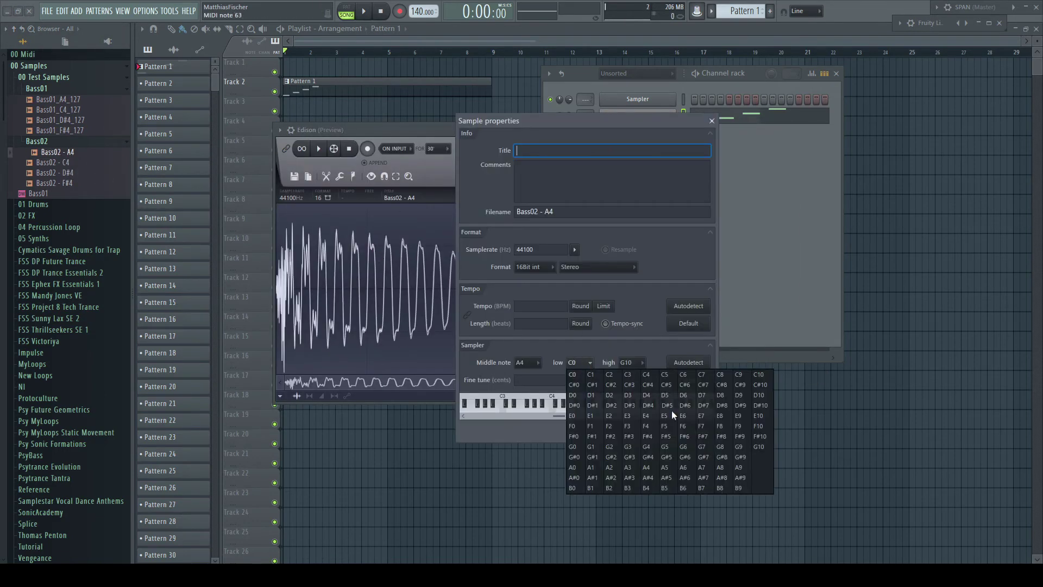
click(649, 458)
click(700, 433)
click(293, 176)
- Overwrite Bass02 - A4.wav and reload the Bass02 folder into a cleared DirectWave program
click(308, 214)
double_click(407, 197)
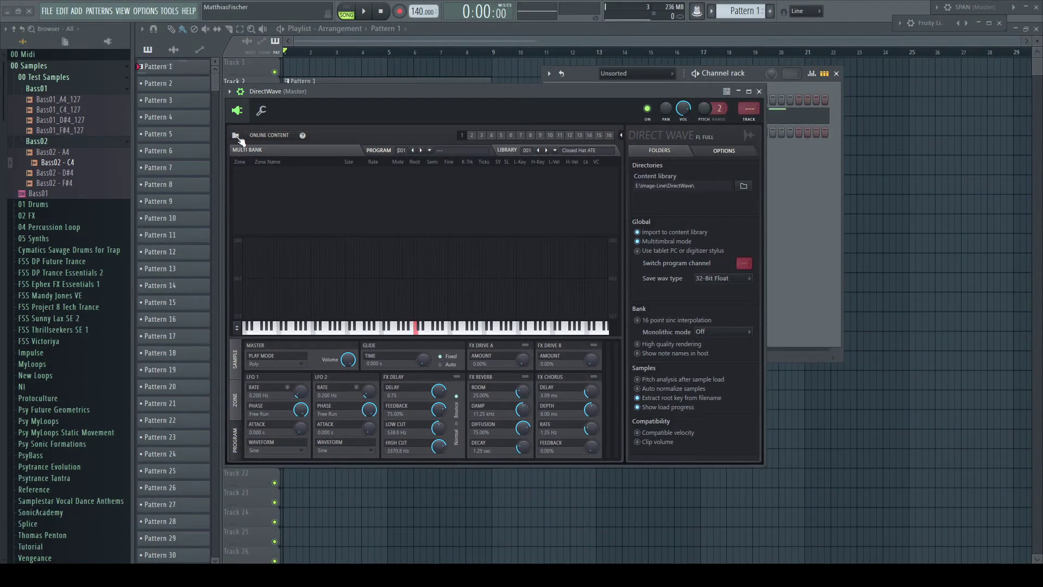
click(236, 135)
click(250, 159)
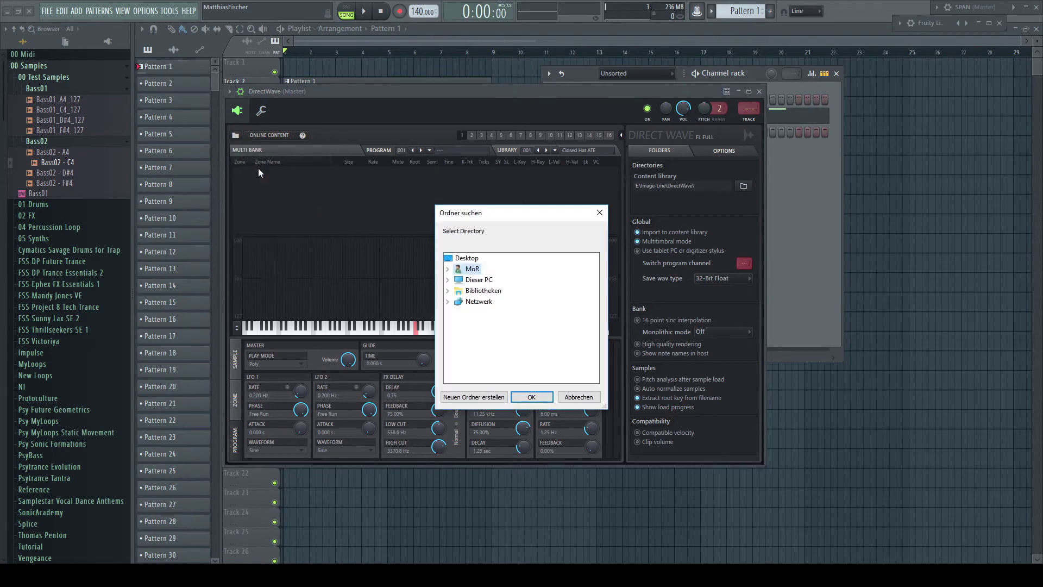
double_click(487, 301)
double_click(505, 323)
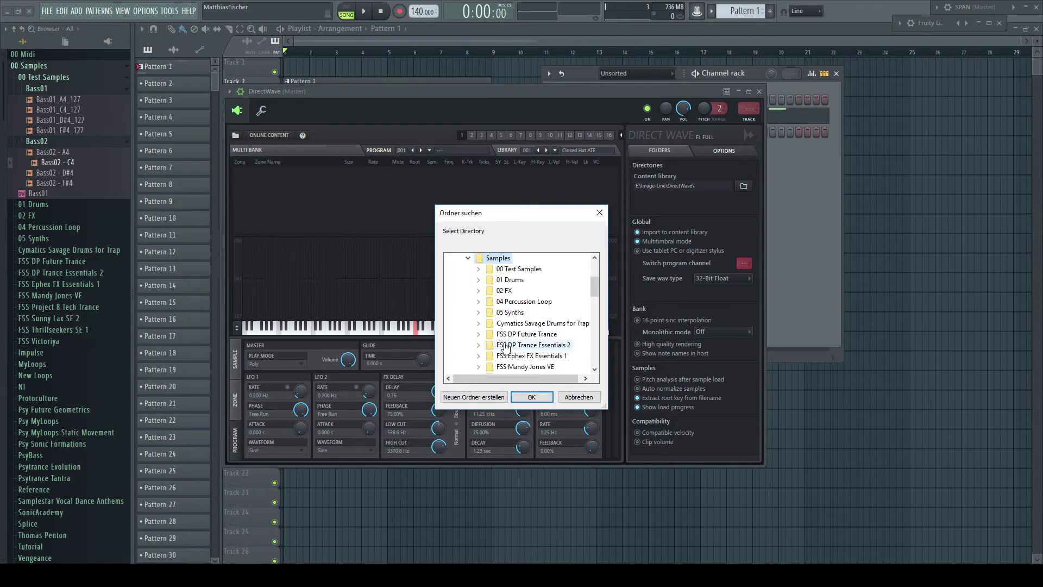
double_click(519, 268)
click(516, 291)
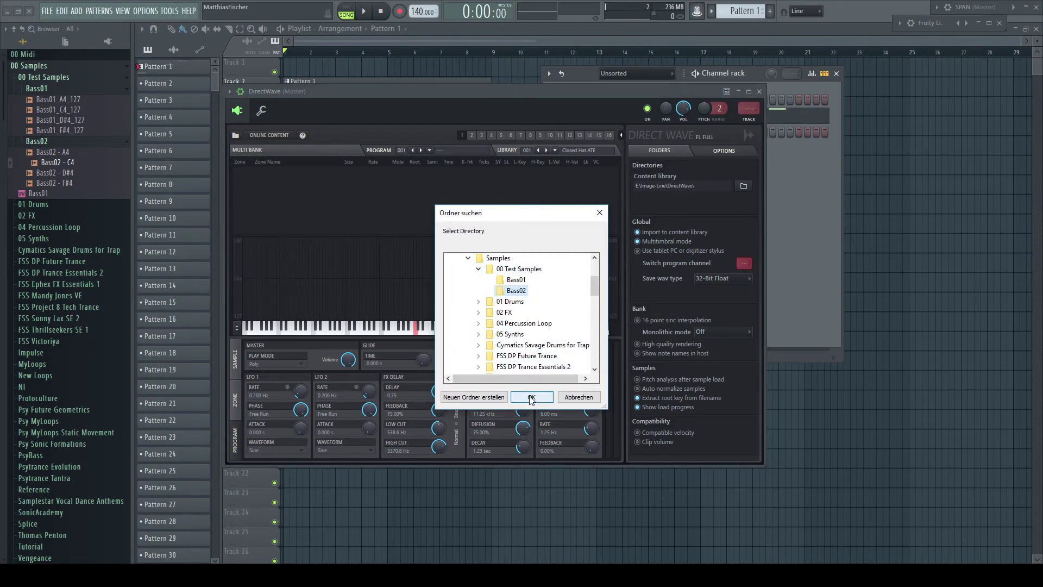
click(532, 396)
click(543, 325)
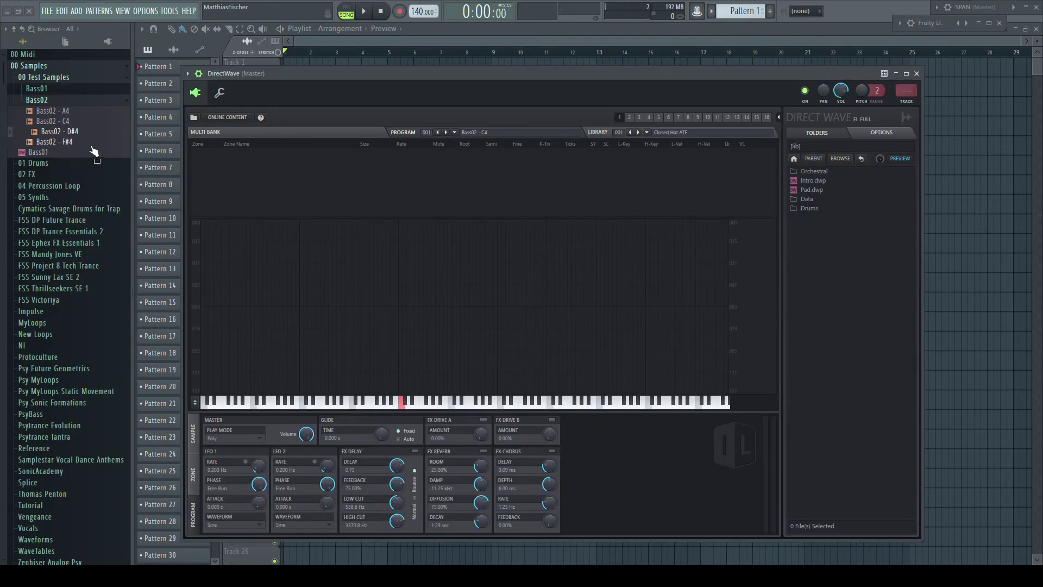
- Add Bass02 - C4 as a zone with high key 49, then add Bass02 - D#4 as a second zone
drag(53, 121, 306, 180)
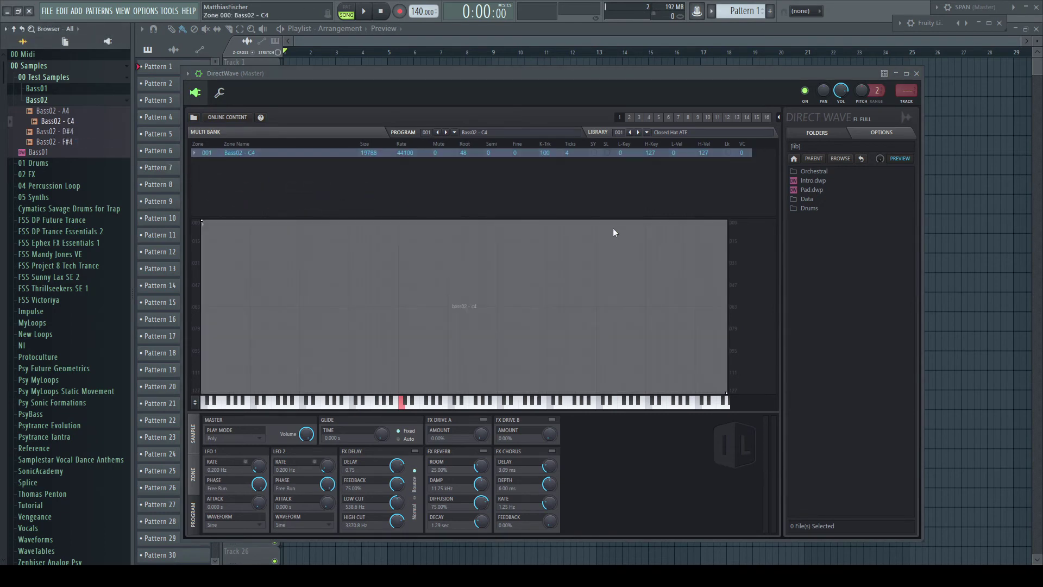
double_click(625, 153)
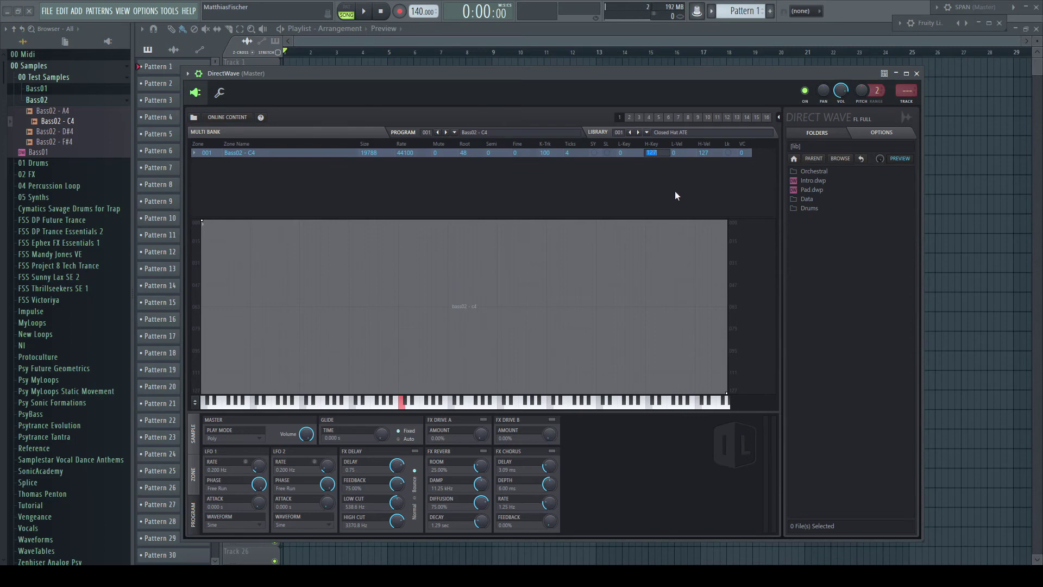
text(49)
key(Return)
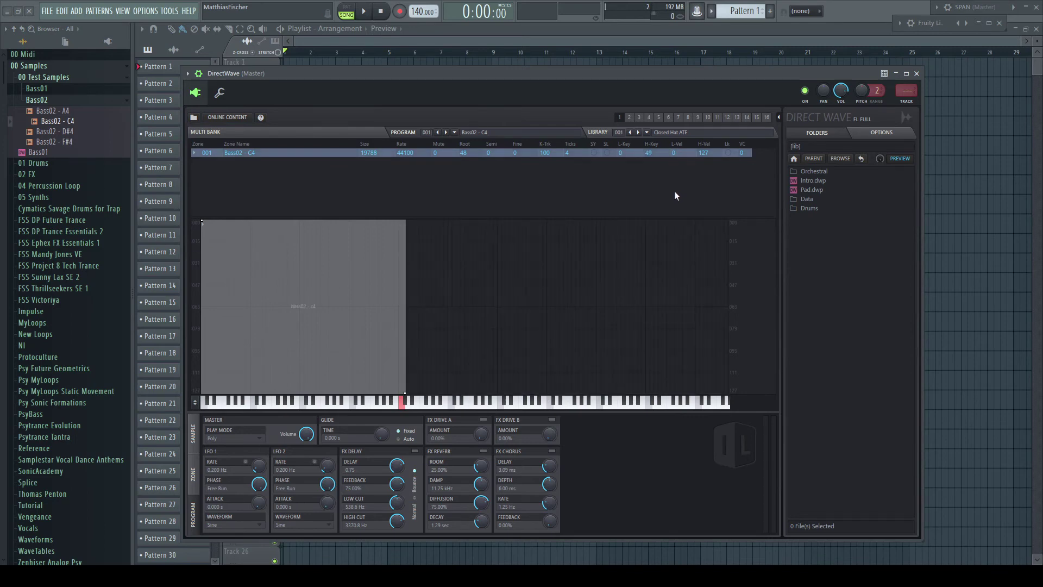
drag(76, 132, 294, 172)
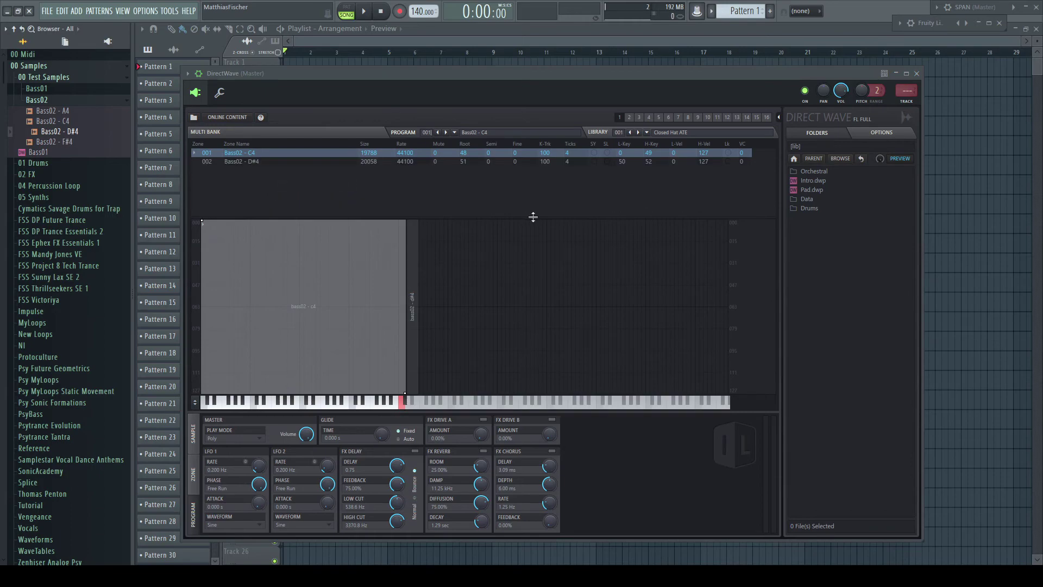
click(413, 274)
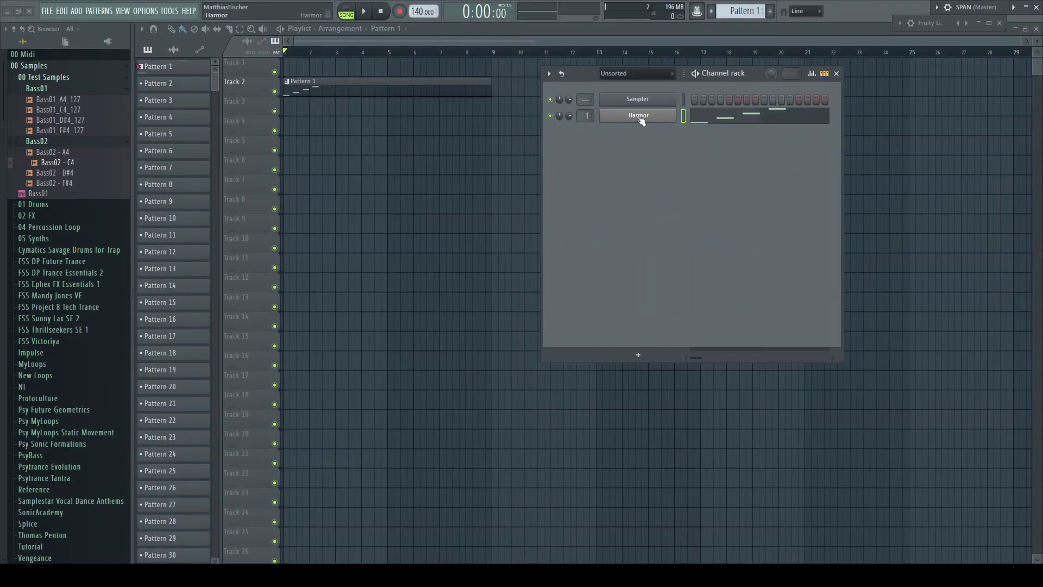
- Render Harmor into a DirectWave instrument saved as Bass01 Multi in 00 Test Samples
right_click(640, 116)
click(814, 245)
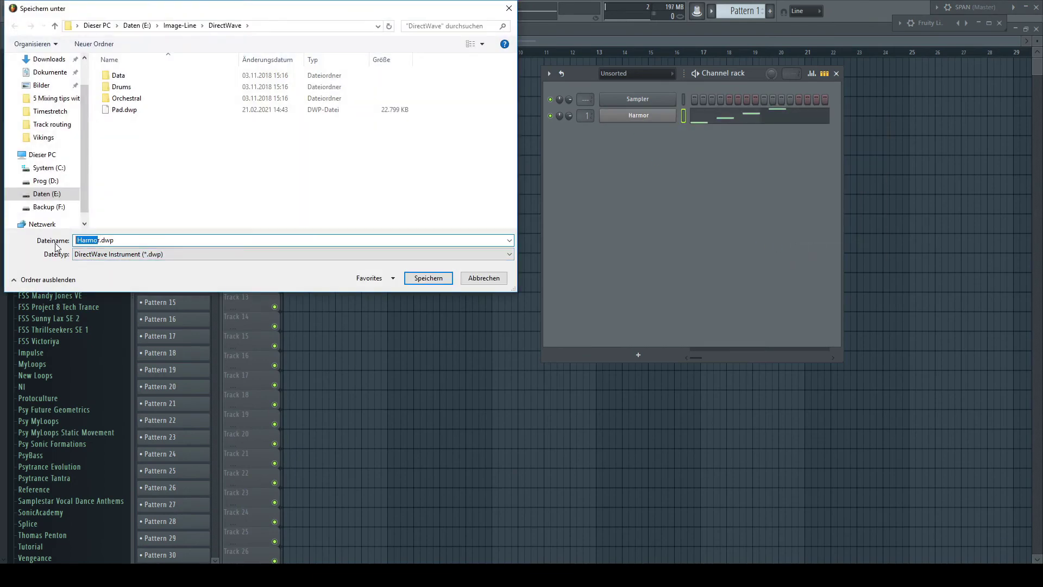
key(BackSpace)
text(Bass01 Multi)
click(45, 181)
double_click(125, 109)
double_click(143, 79)
click(430, 278)
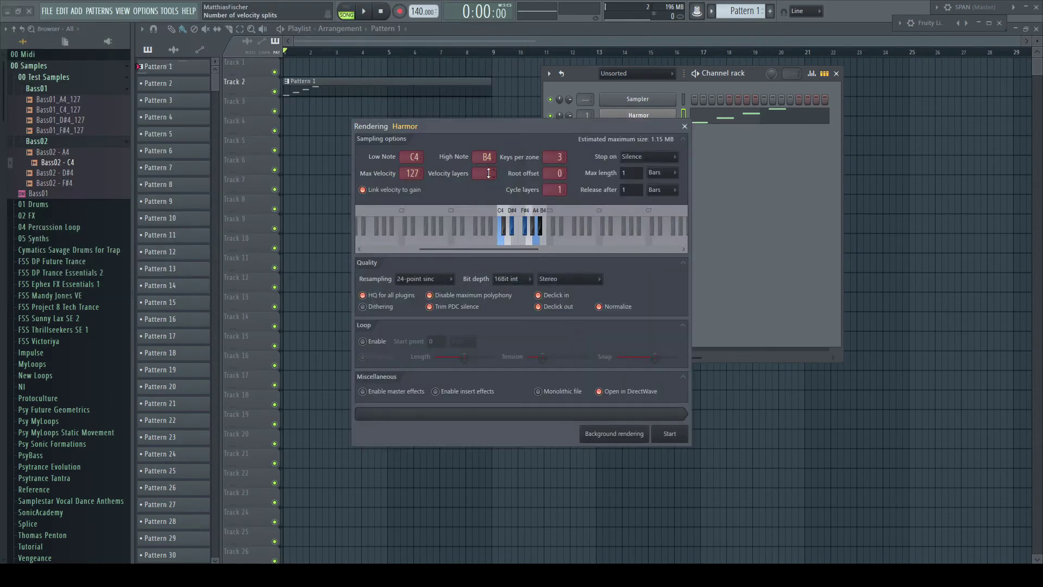
scroll(488, 173, up, 1)
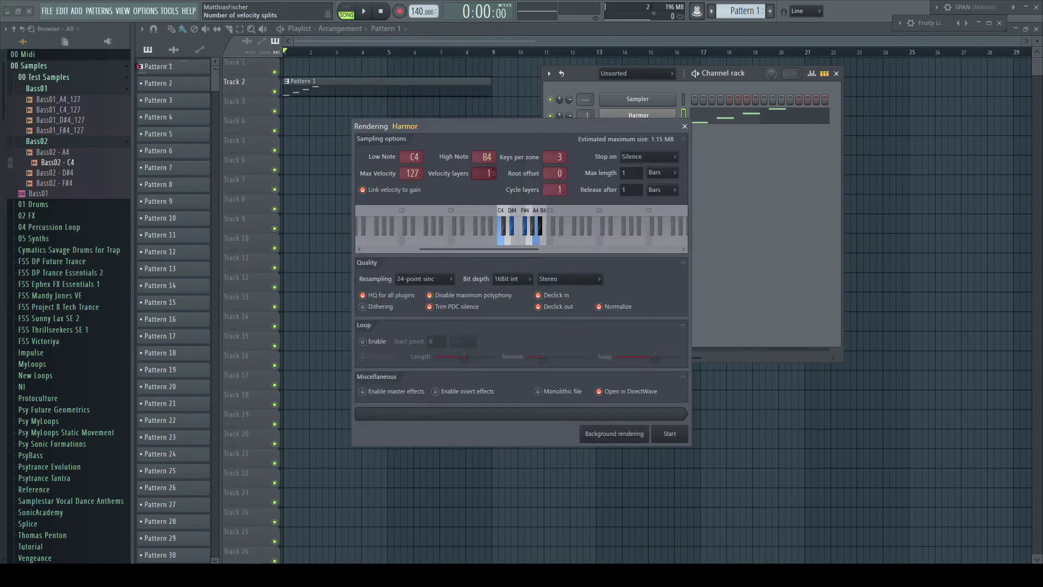
click(669, 435)
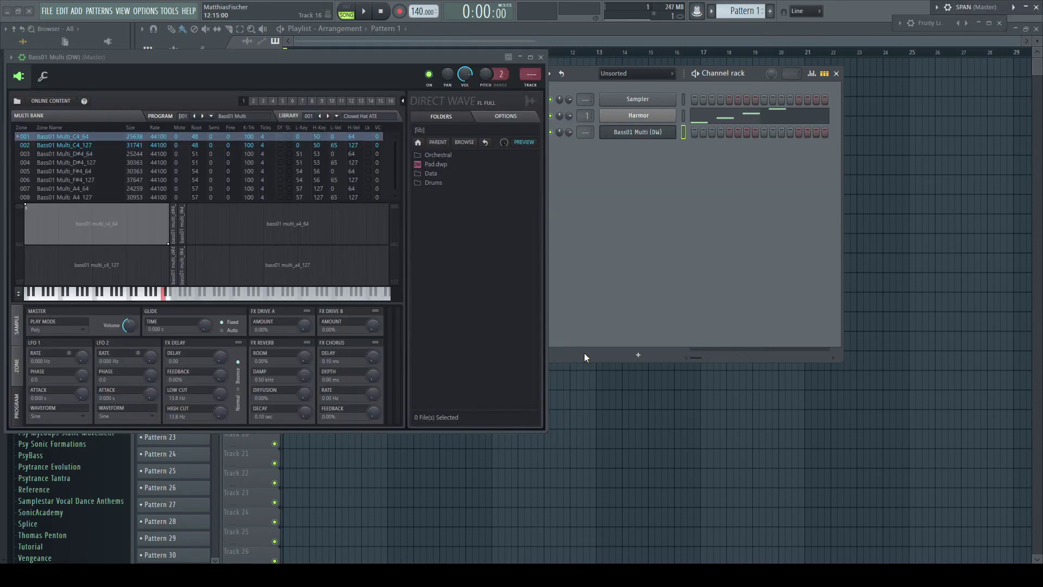
- Move the DirectWave window aside and show the rendered Bass01 Multi sample files
drag(269, 58, 514, 90)
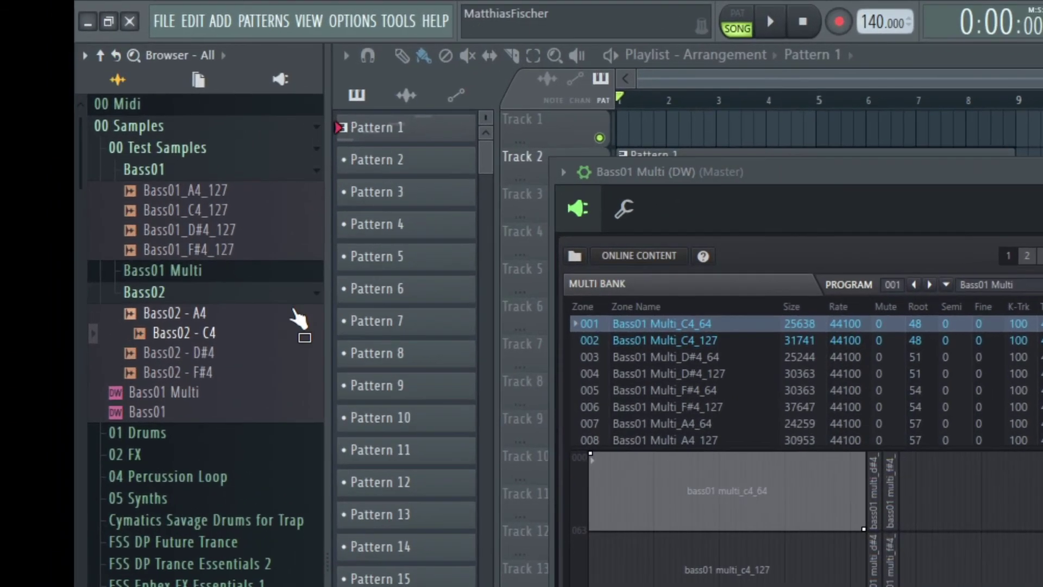
click(165, 270)
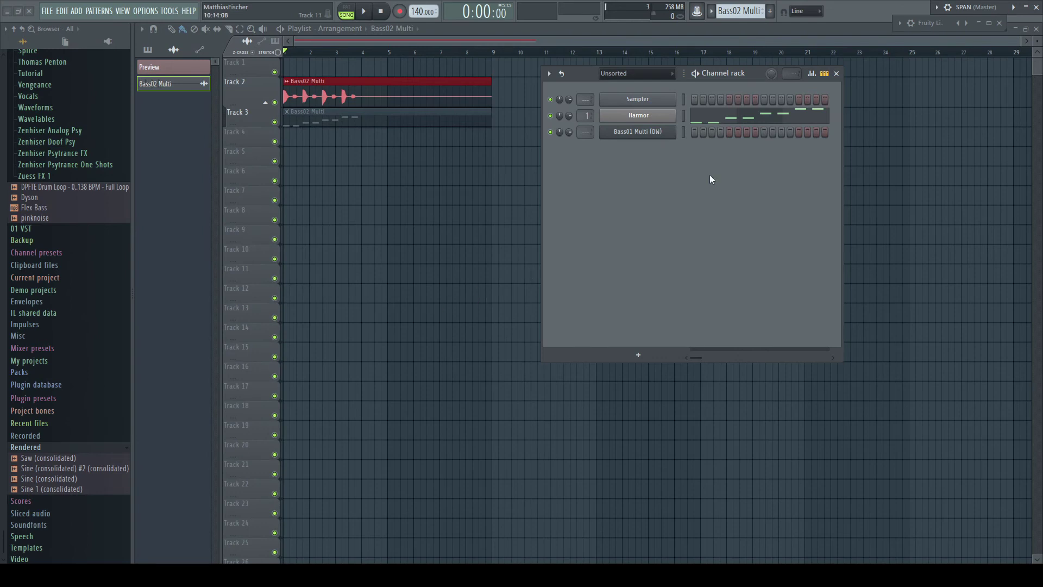
- Rename the eight regions C4_127, C4_64, D#4_127, D#4_64, F#4_127, F#4_64, A4_127, A4_64
click(718, 120)
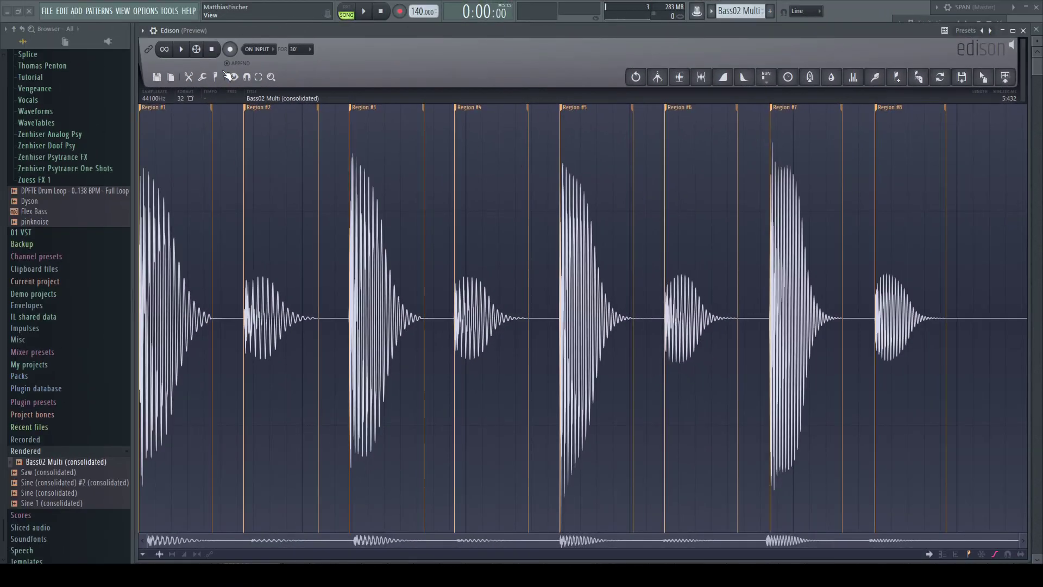
click(215, 76)
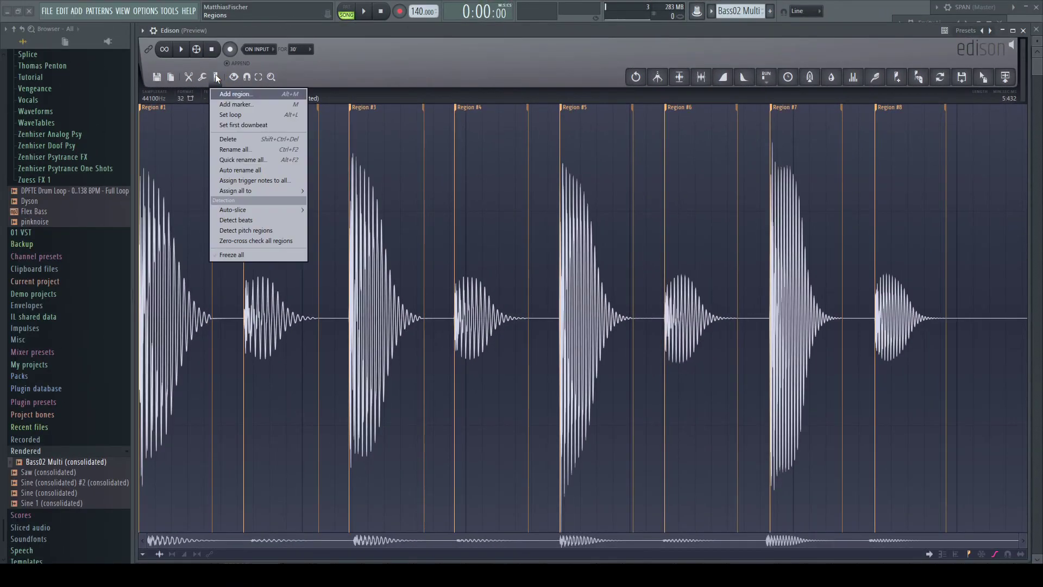
click(249, 161)
text(C4_127)
key(Return)
text(C4_64)
key(Return)
text(D#4_127)
key(Return)
text(D#4_)
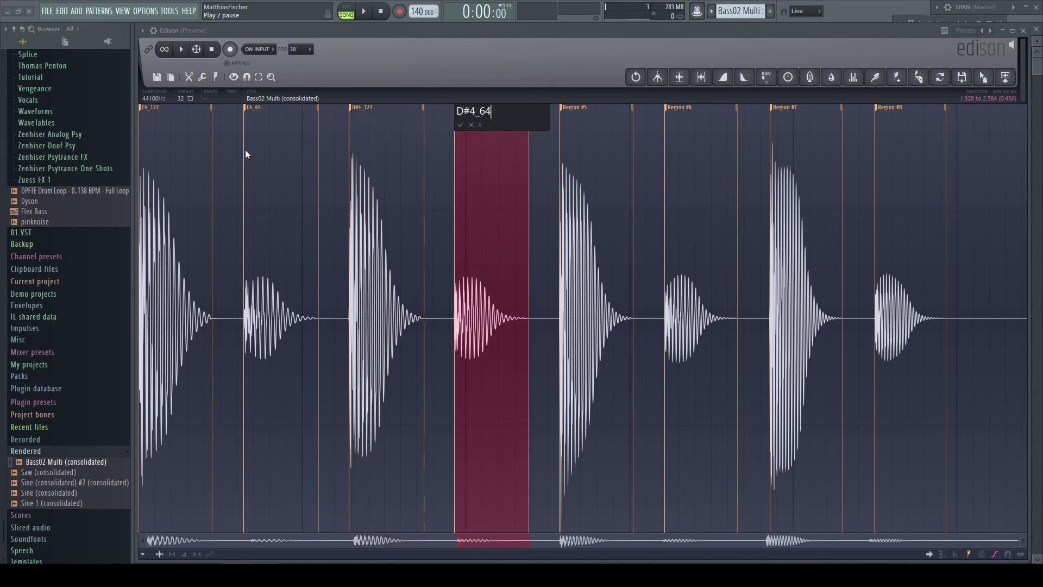
text(64)
key(Return)
text(F#4_127)
key(Return)
text(F#4_64)
key(Return)
text(A)
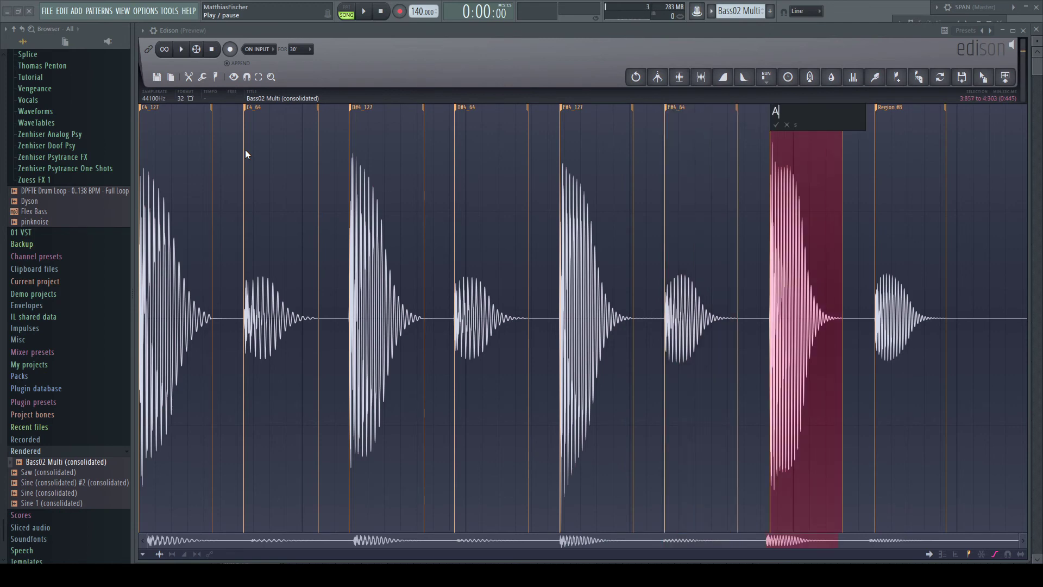
text(4_127)
key(Return)
text(A4_64)
key(Return)
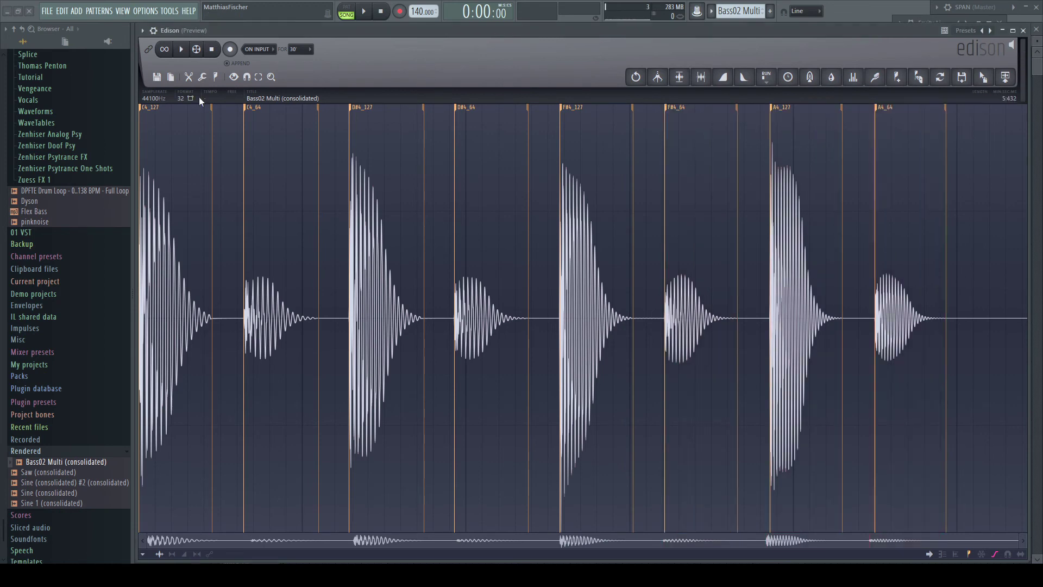
- Assign trigger notes C4, C4, D#4, D#4, F#4, F#4, A4, A4 to the regions in order
click(216, 77)
click(254, 180)
click(383, 117)
click(487, 117)
click(593, 148)
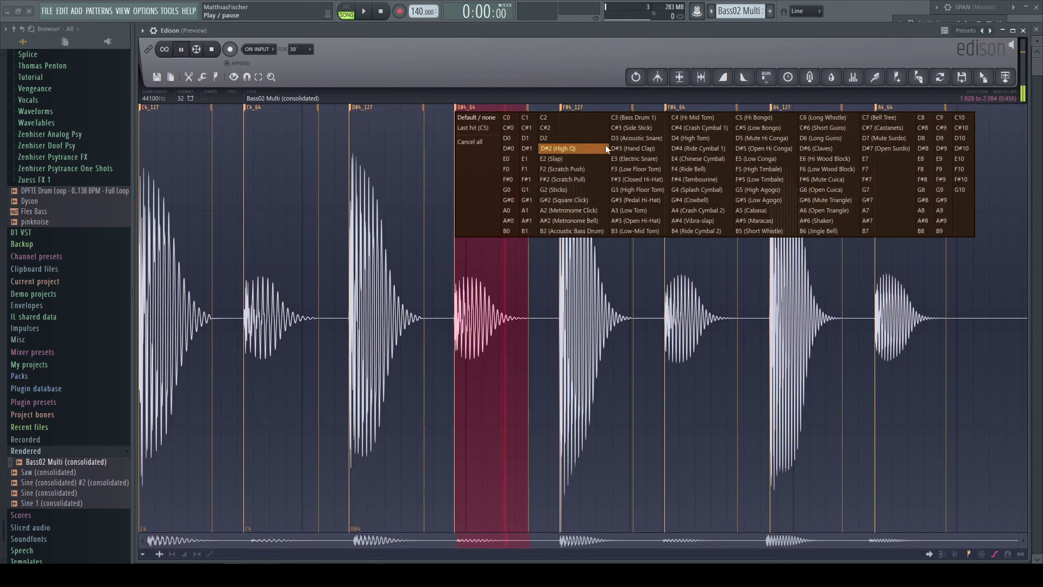
click(699, 149)
click(761, 180)
click(763, 179)
click(763, 209)
click(766, 208)
- Save the samples without the consolidated suffix into a new Bass02 Multi folder in 00 Test Samples
click(157, 76)
click(181, 142)
key(Right)
key(Left)
key(Left)
key(BackSpace)
key(BackSpace)
key(BackSpace)
key(BackSpace)
key(BackSpace)
key(BackSpace)
key(BackSpace)
key(BackSpace)
key(BackSpace)
key(BackSpace)
key(BackSpace)
key(BackSpace)
key(BackSpace)
key(Delete)
key(Delete)
click(181, 202)
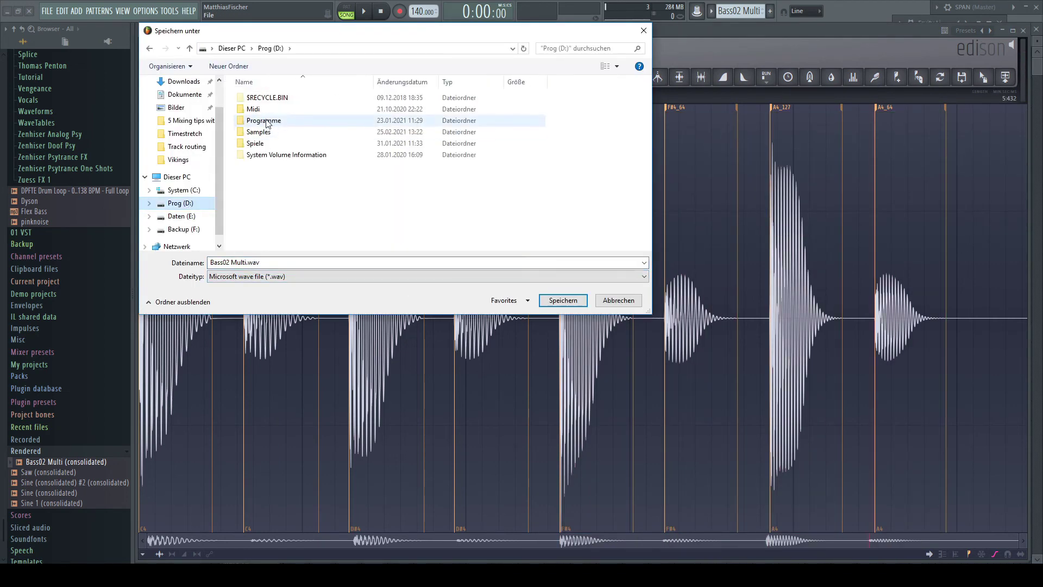
double_click(255, 132)
double_click(256, 131)
click(229, 65)
text(Bass02 Multi)
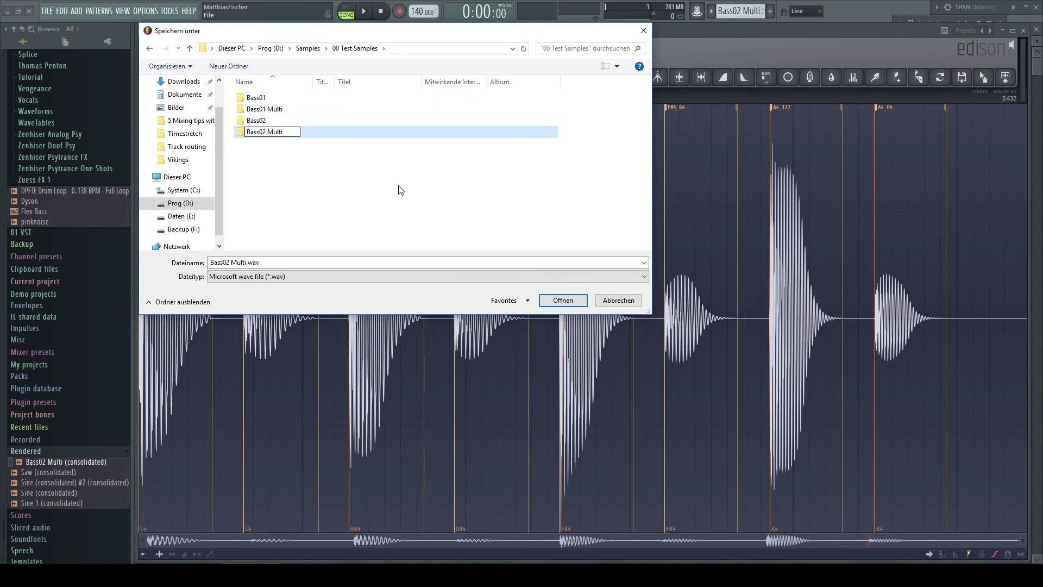
key(Return)
click(562, 300)
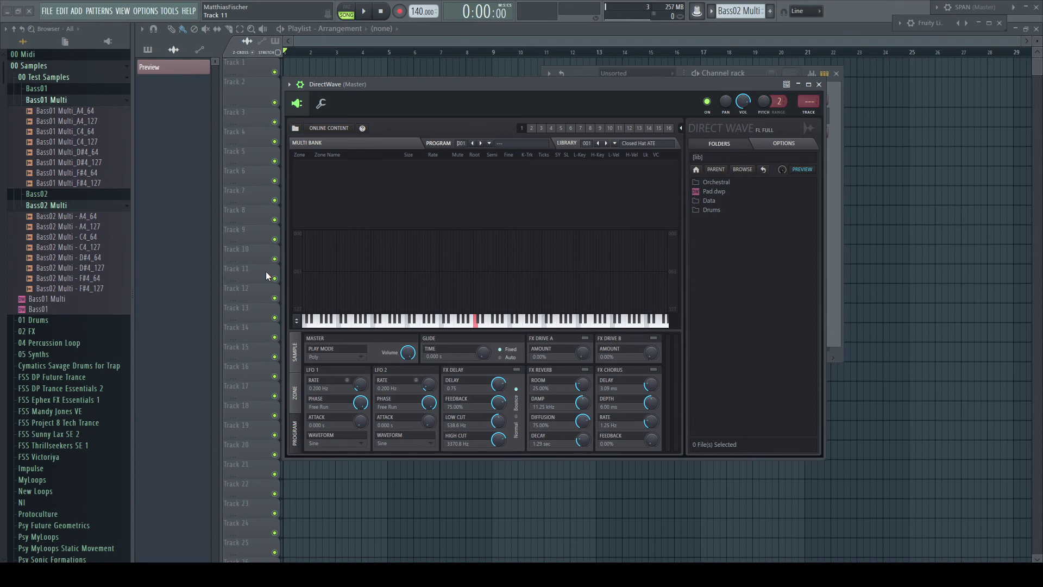
- Delete the wrongly loaded Bass01 zone from DirectWave, then load the Bass02 A4_64 sample instead
drag(82, 111, 452, 186)
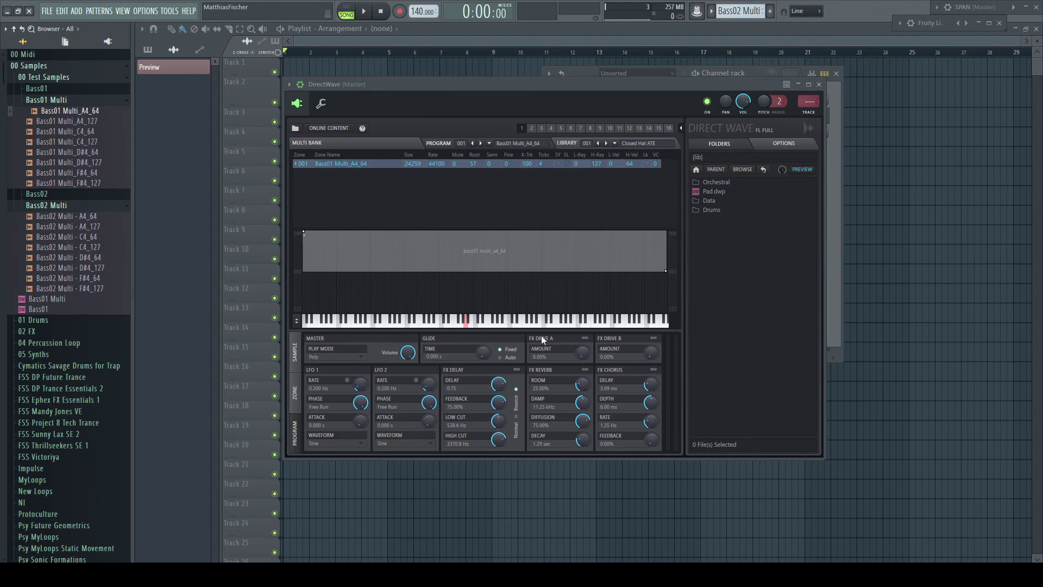
right_click(334, 162)
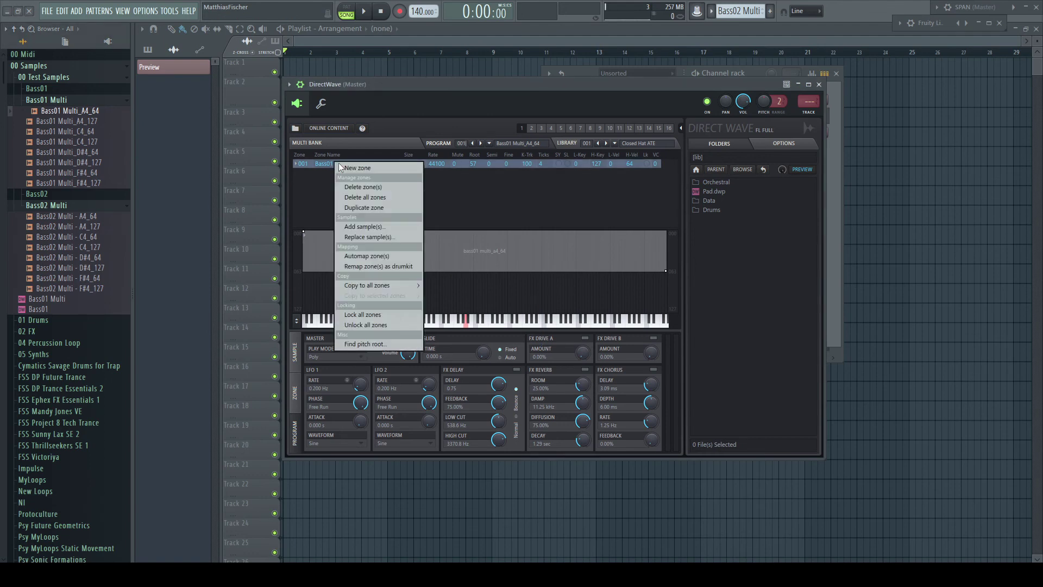
click(372, 185)
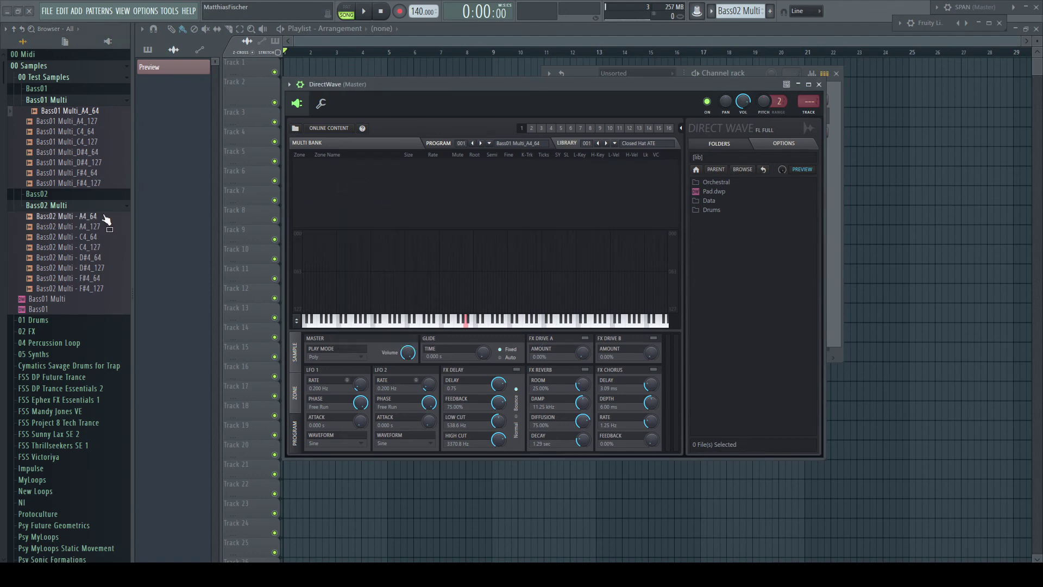
drag(83, 216, 389, 185)
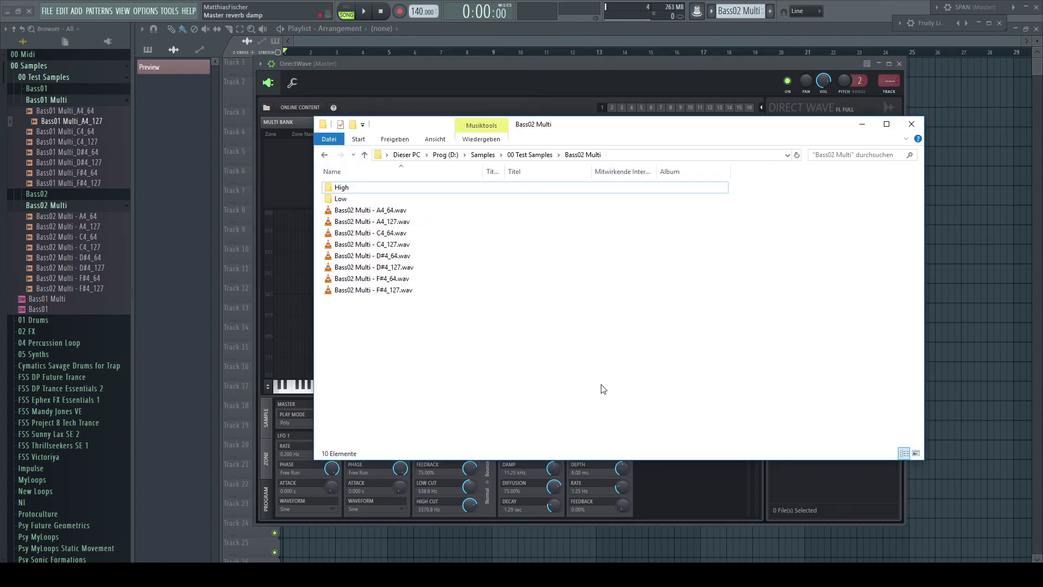
- Move the four _64 samples into the Low folder and the four _127 samples into High
click(399, 211)
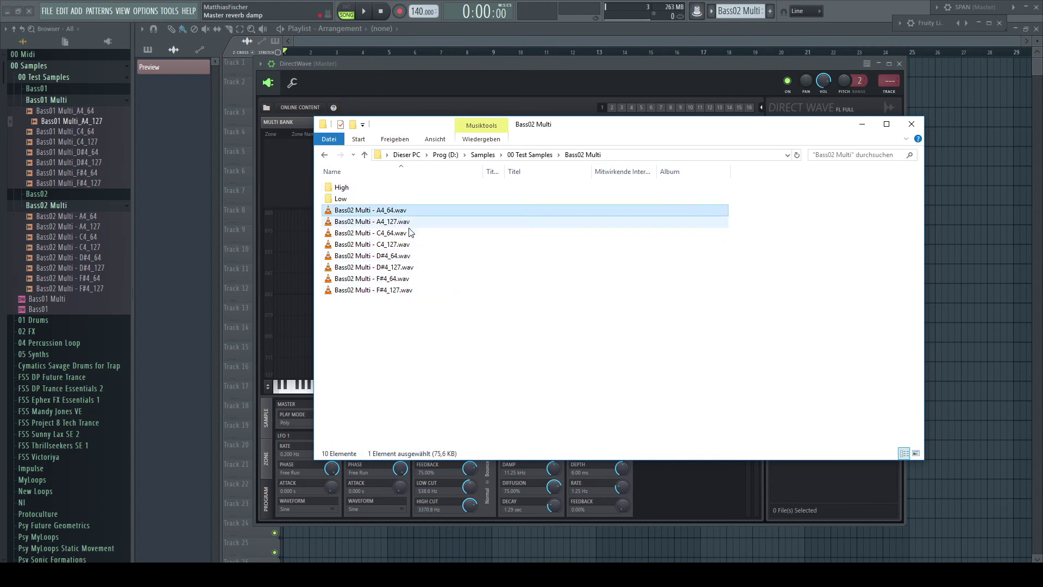
ctrl+click(409, 233)
ctrl+click(405, 256)
ctrl+click(402, 279)
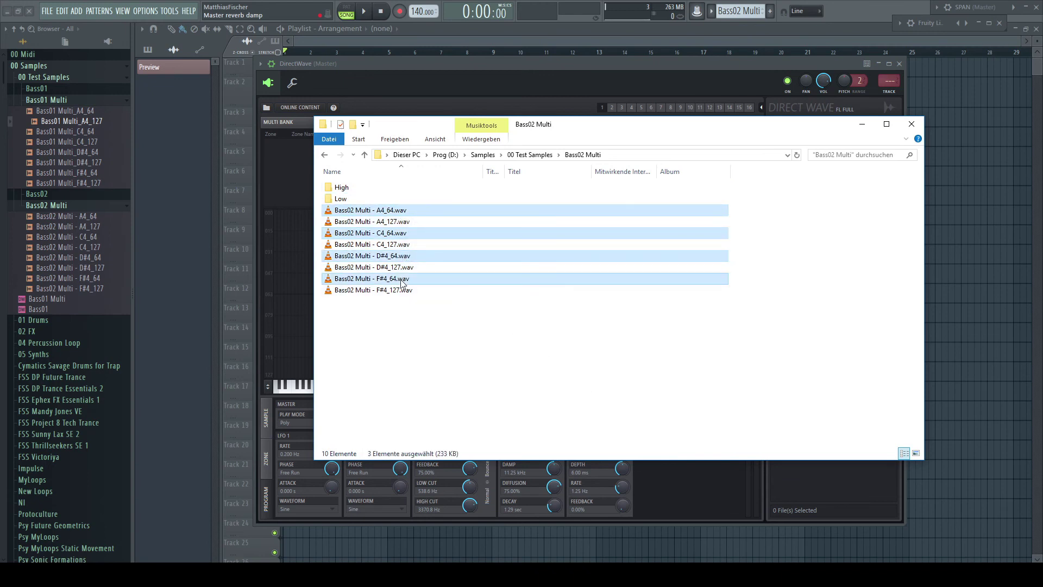
drag(402, 279, 388, 201)
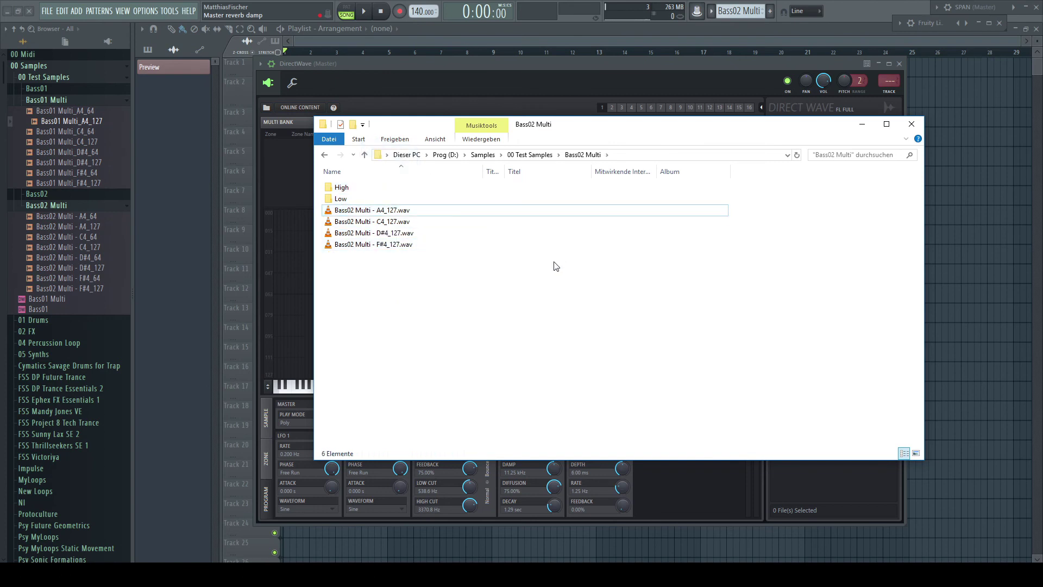
click(402, 212)
shift+click(396, 244)
drag(396, 244, 393, 191)
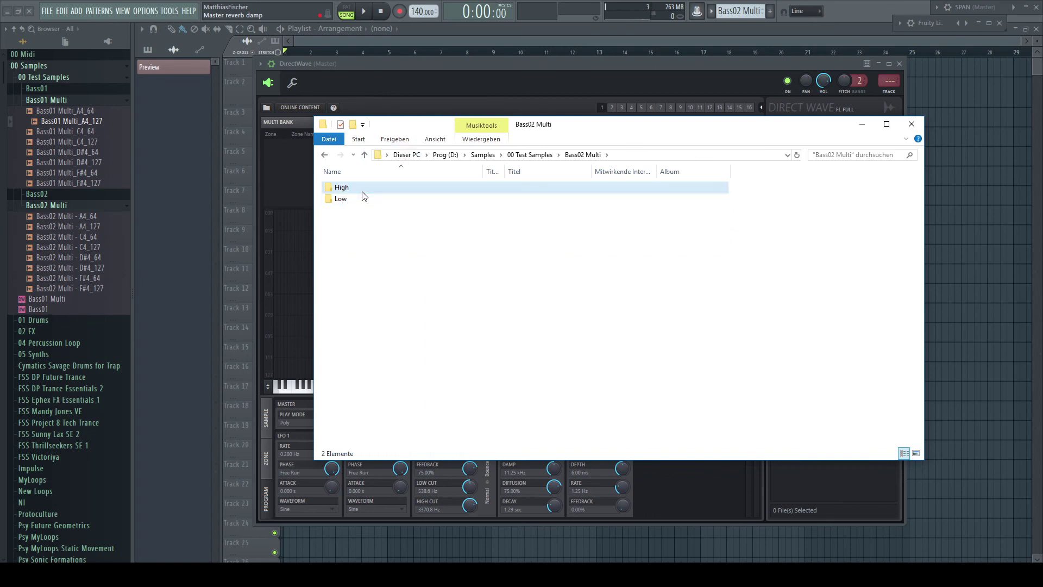
- Load all four High folder samples into DirectWave as zones
double_click(348, 187)
drag(540, 141, 910, 170)
drag(695, 214, 763, 280)
drag(739, 235, 464, 228)
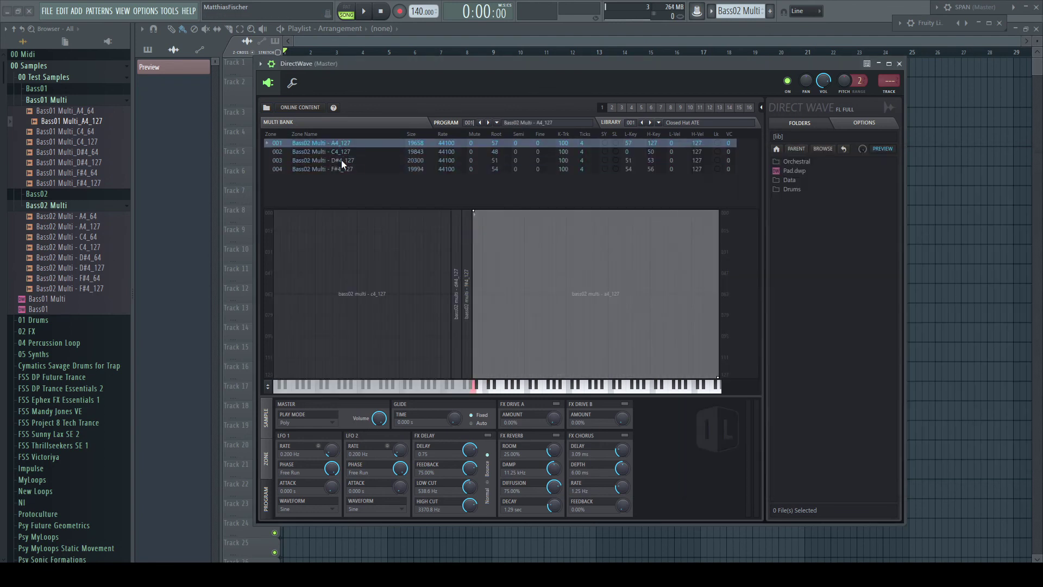
- Set the lower velocity limit of the four 127-velocity zones to 64, then return to Explorer
click(334, 153)
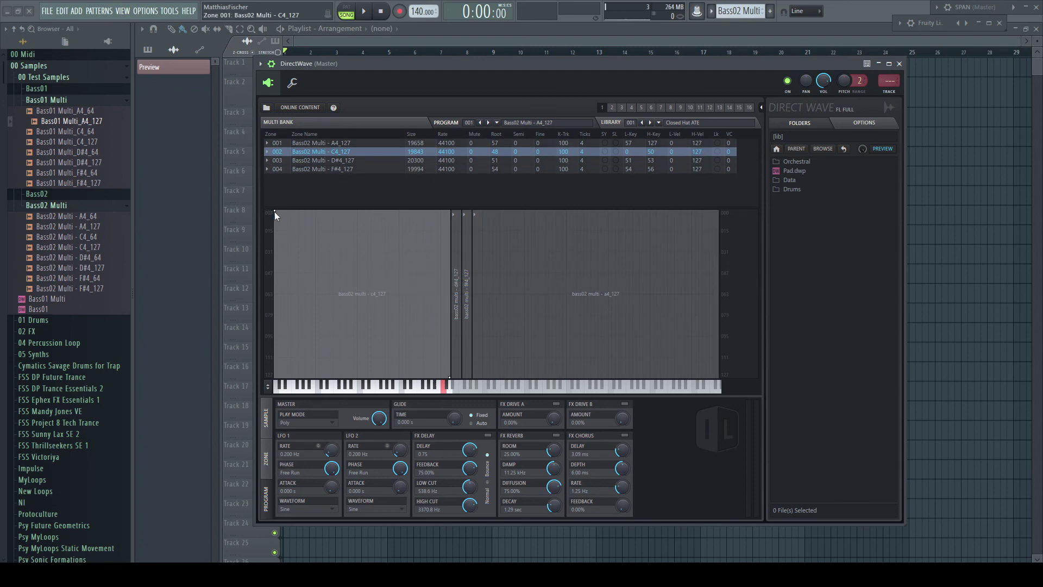
drag(275, 210, 267, 296)
key(alt+Tab)
- Load the four Low folder samples into DirectWave and automap the new zones
click(734, 186)
double_click(722, 231)
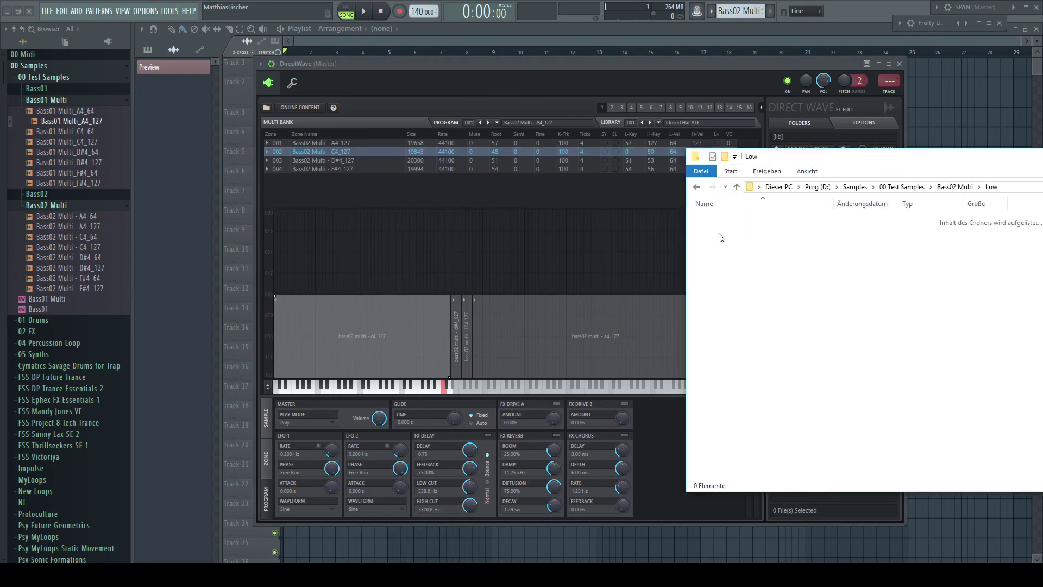
shift+click(744, 257)
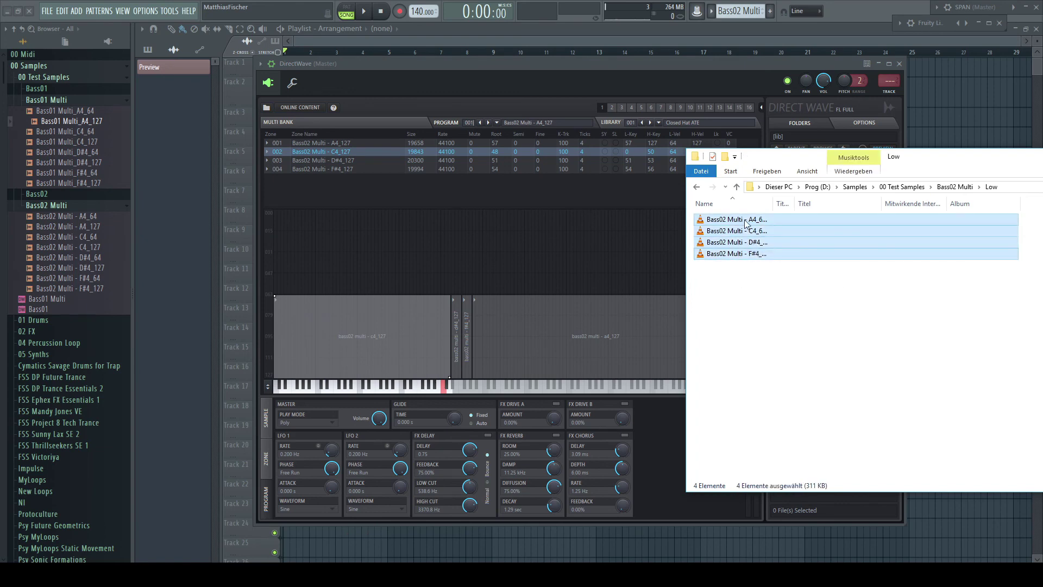
drag(746, 224, 453, 187)
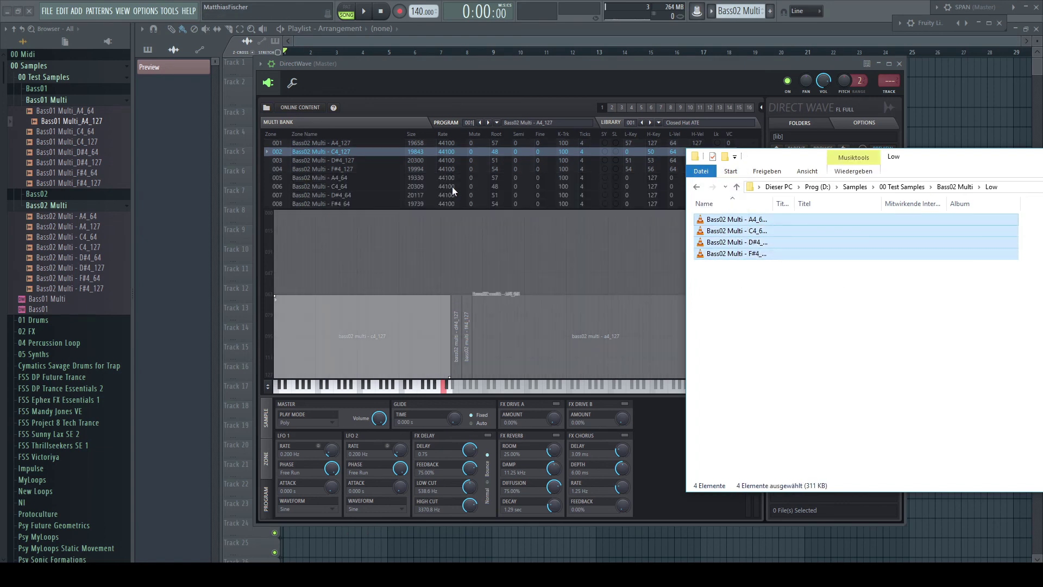
right_click(431, 240)
click(484, 335)
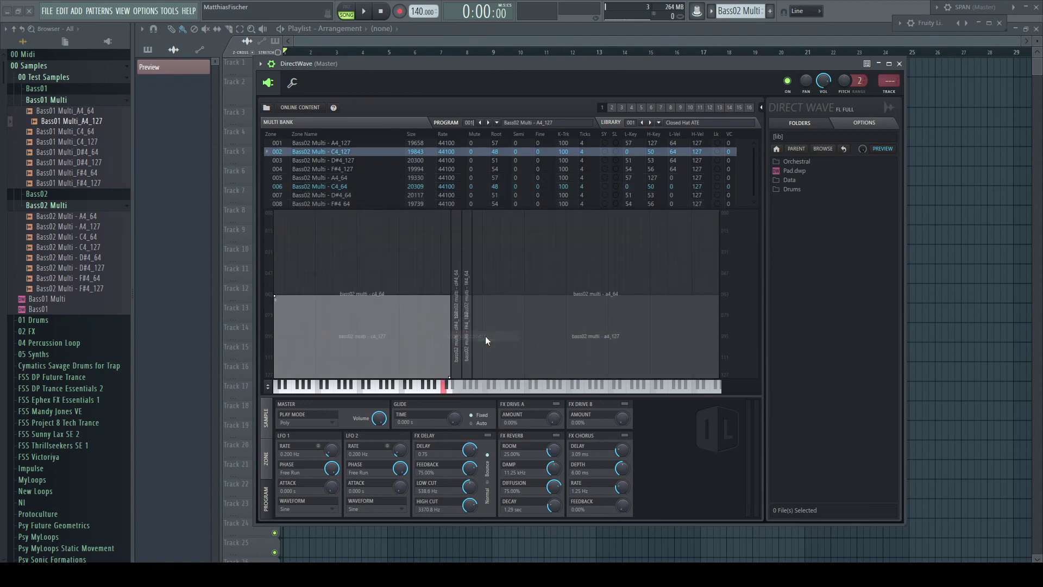
- Limit the four 64-velocity zones to an upper velocity of 64
click(340, 177)
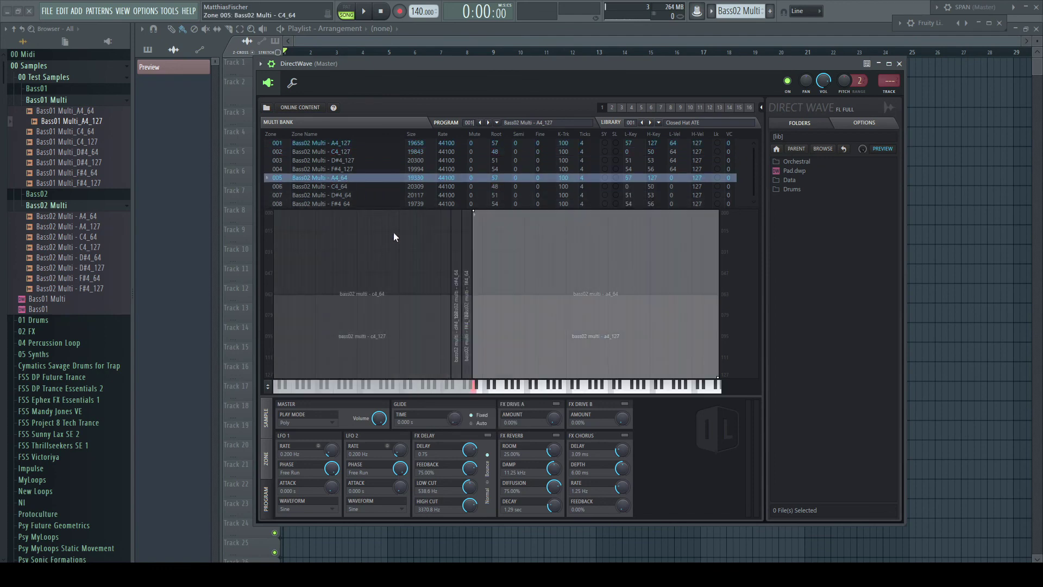
drag(359, 234, 621, 248)
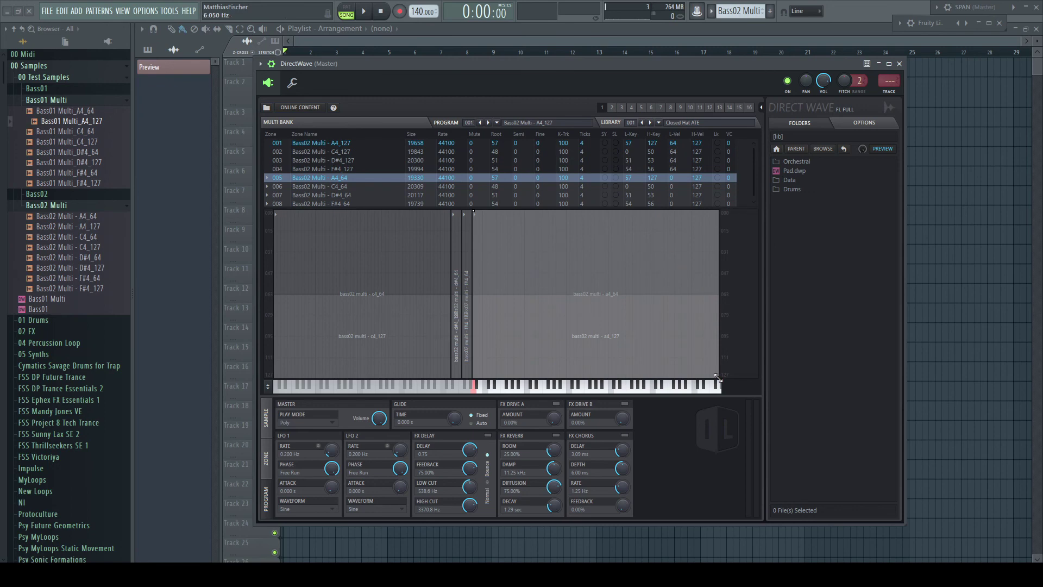
drag(718, 382, 719, 295)
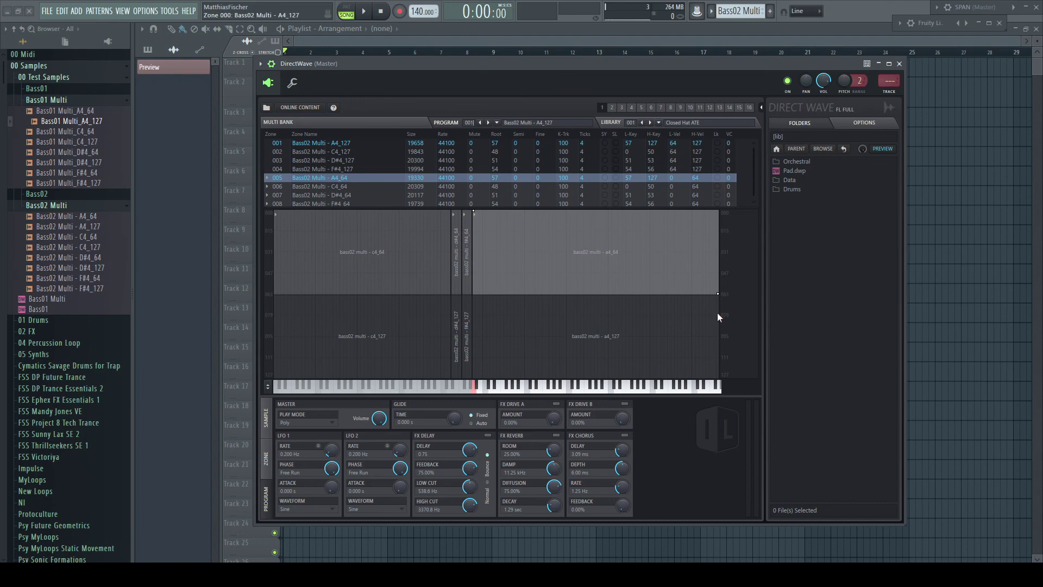